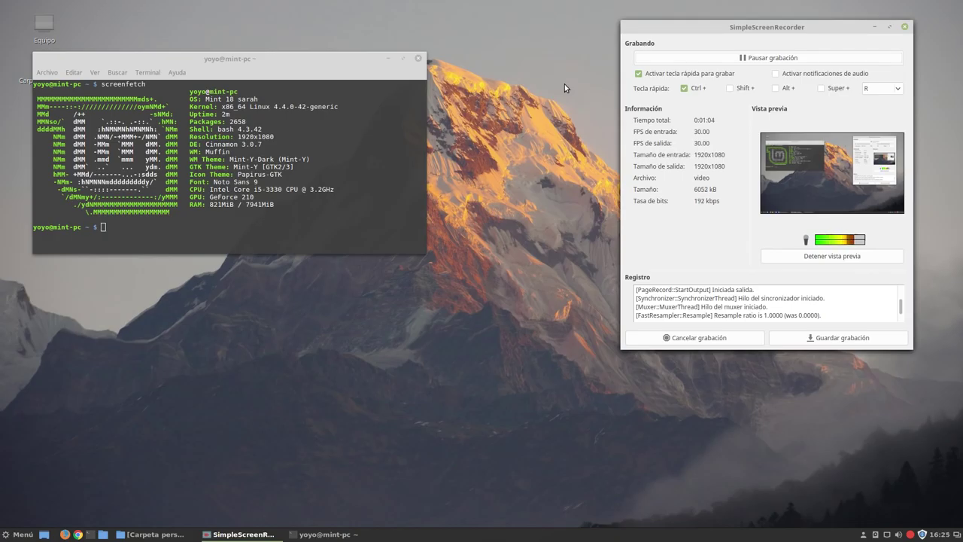
Minimize the terminal and the SimpleScreenRecorder window to clear the desktop
click(384, 61)
drag(733, 30, 706, 34)
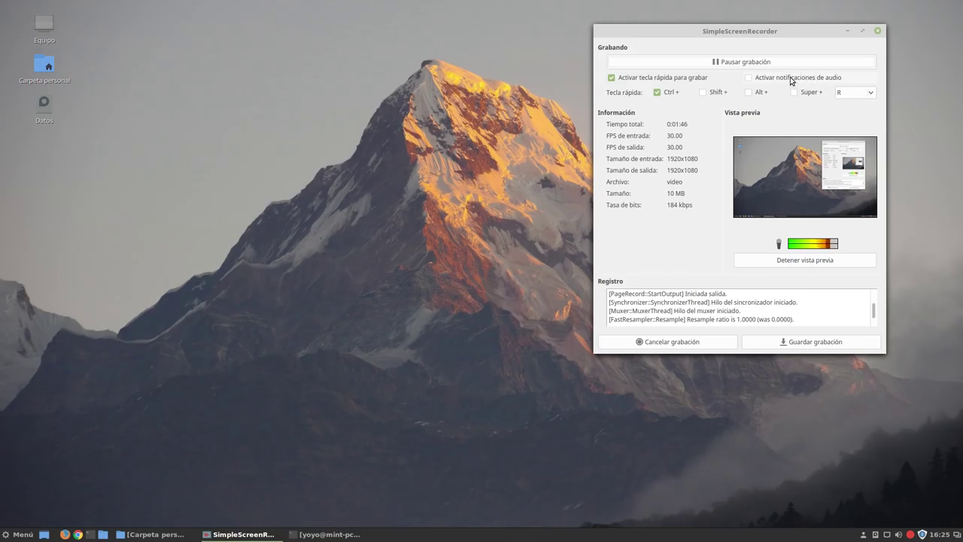
click(848, 31)
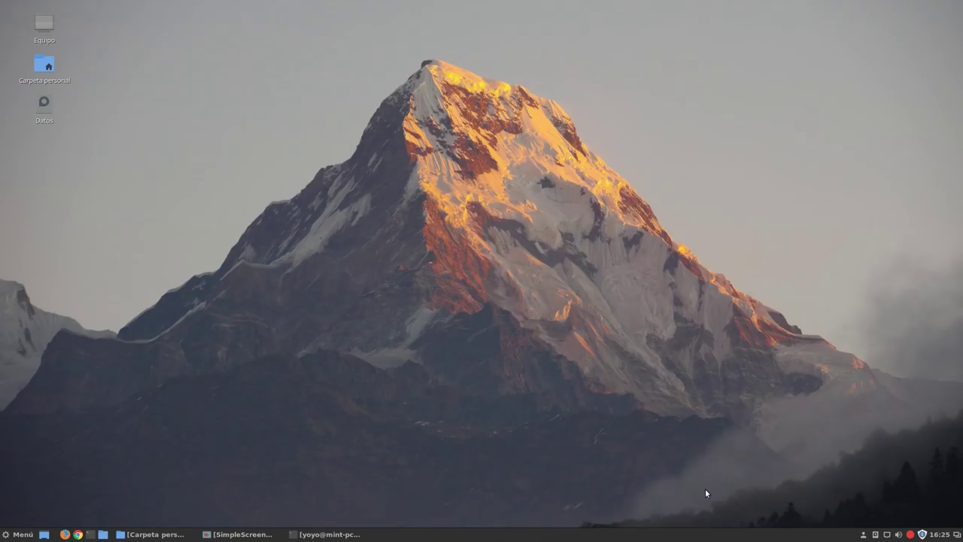
Open the Update Manager to check the list of pending package updates, and minimize its window
click(923, 534)
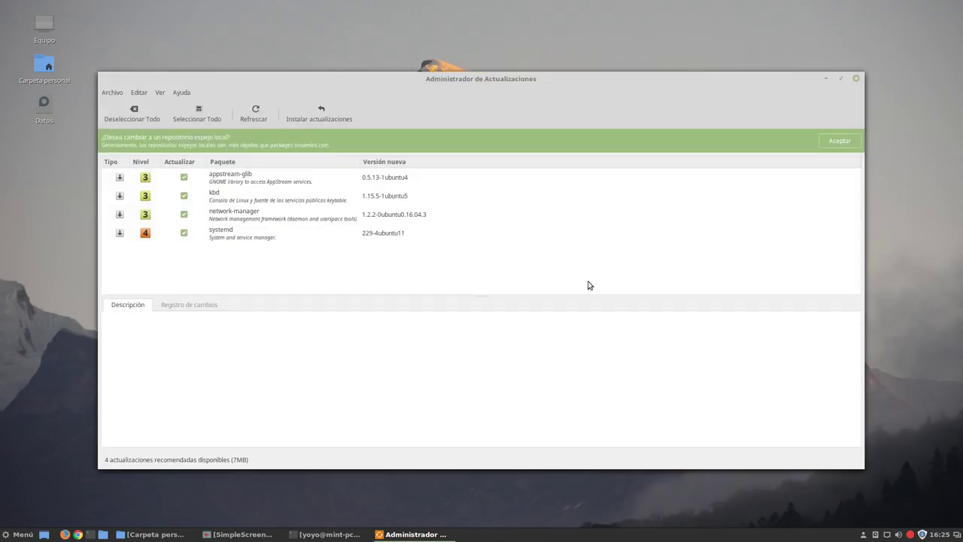
drag(507, 83, 517, 20)
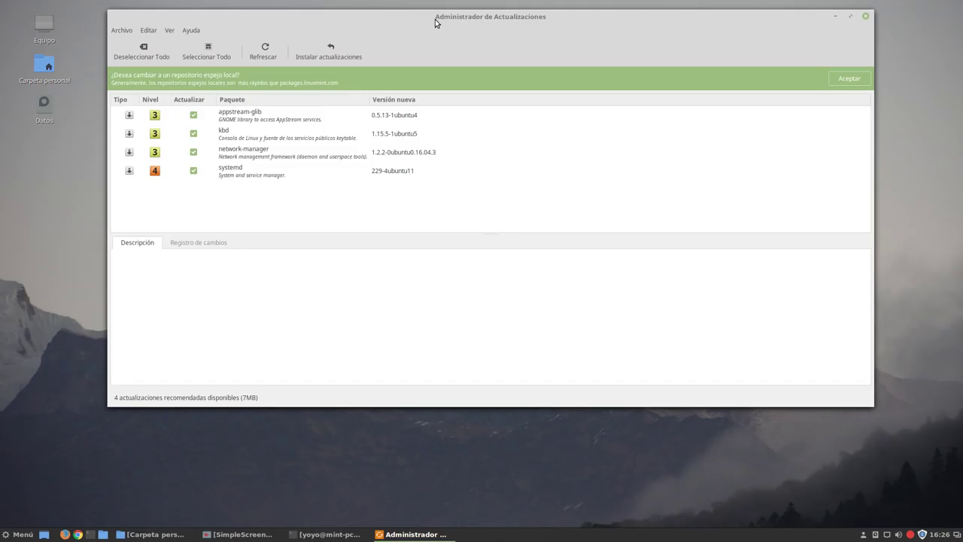
drag(435, 19, 433, 57)
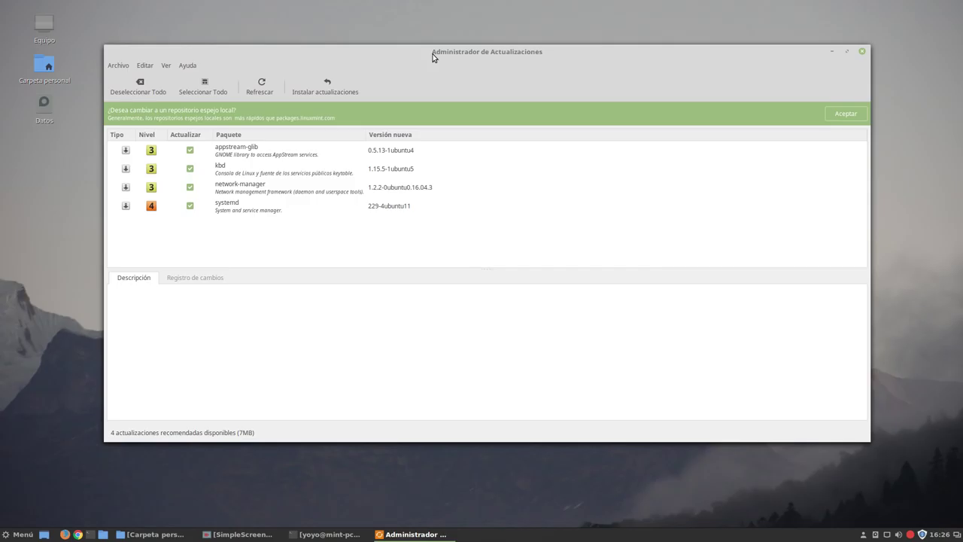
click(832, 51)
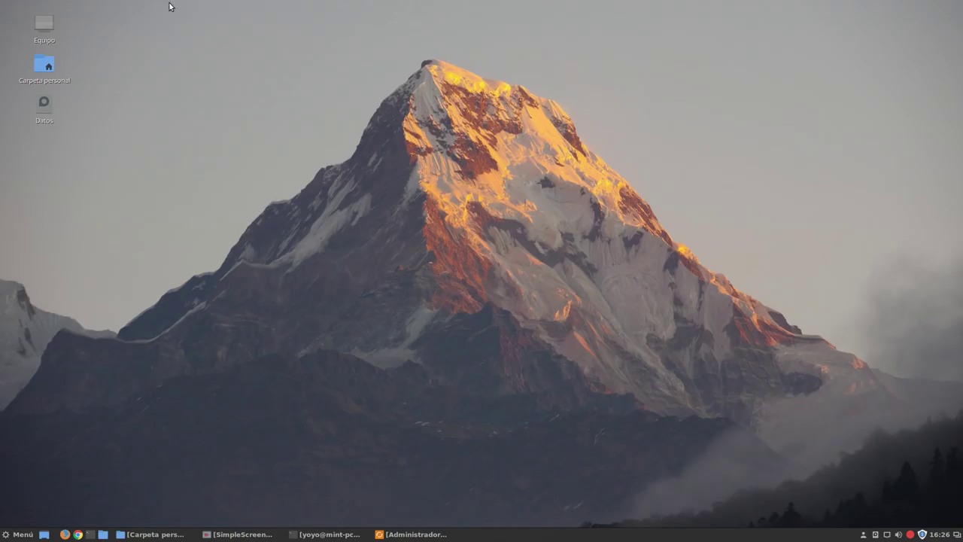
Browse from the personal folder through the file system to the /etc/apt/preferences.d folder
double_click(43, 66)
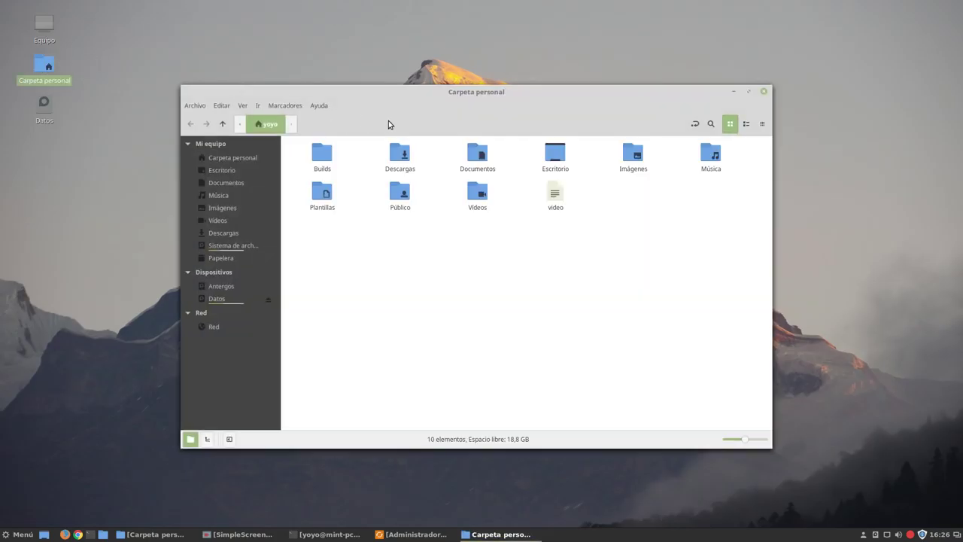
click(251, 246)
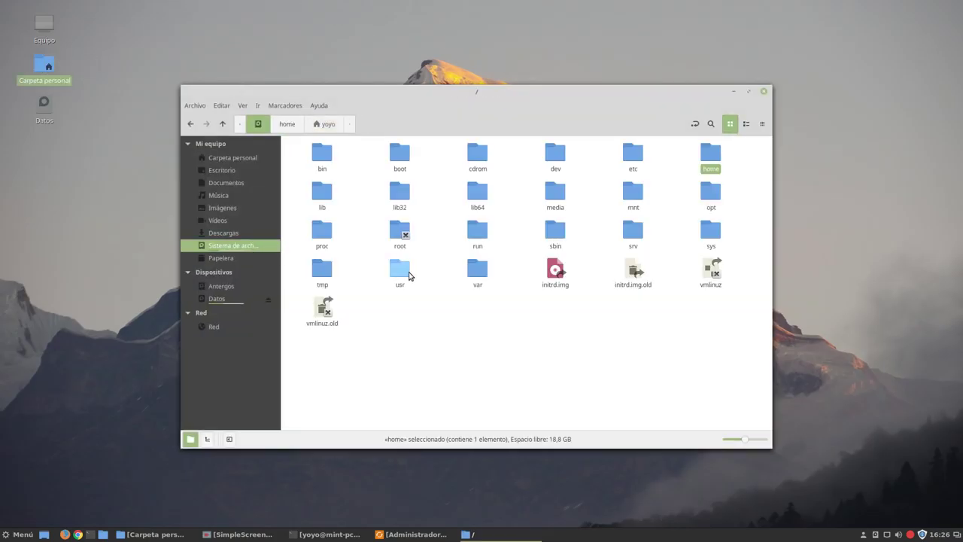
double_click(631, 158)
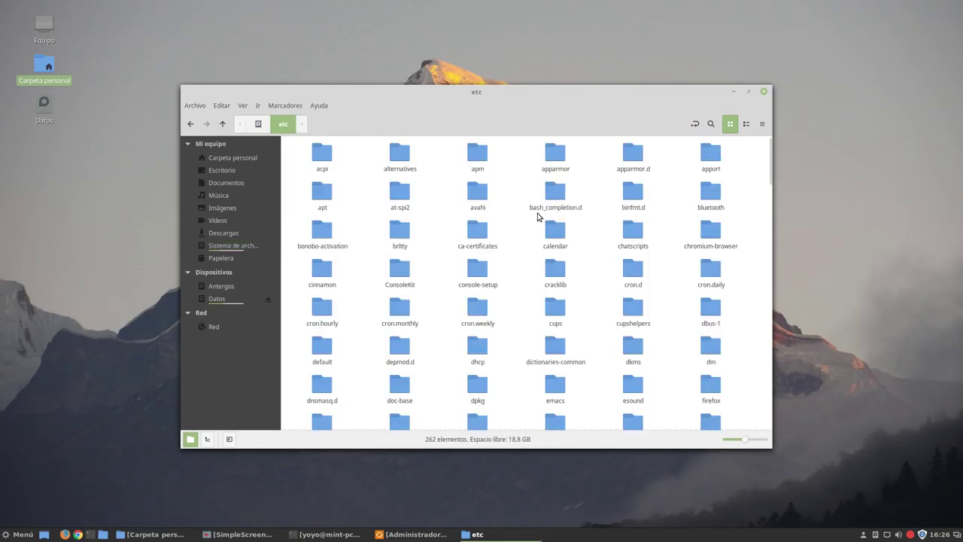
scroll(527, 240, down, 1)
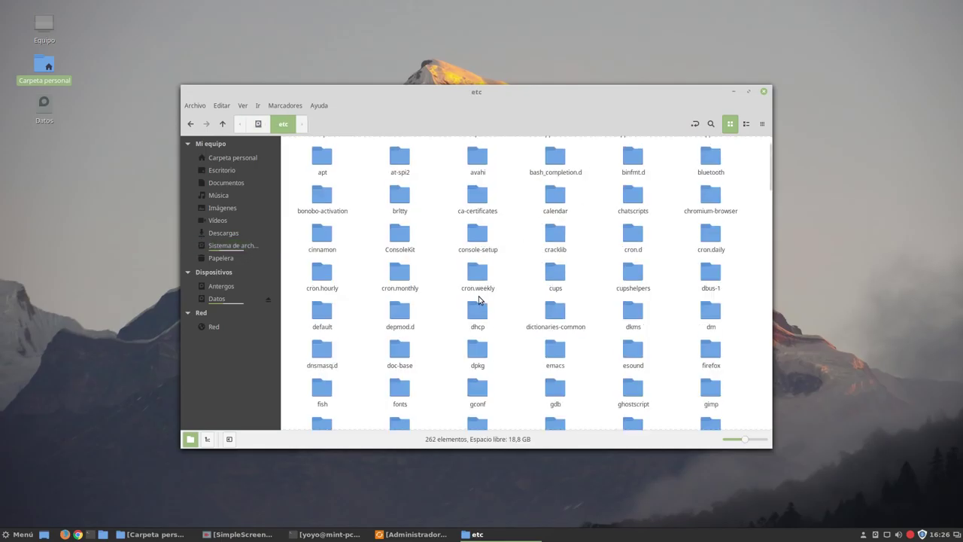
scroll(479, 300, up, 1)
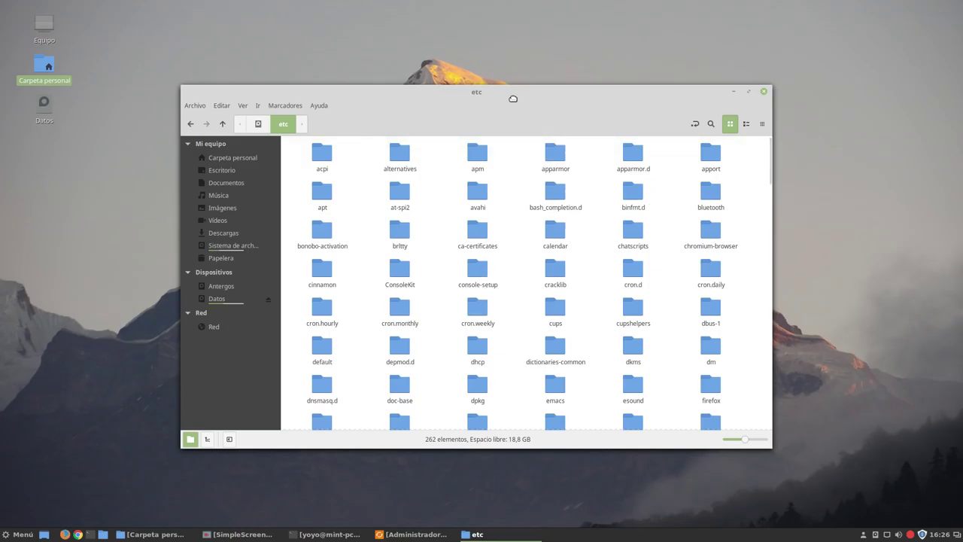
drag(513, 99, 461, 86)
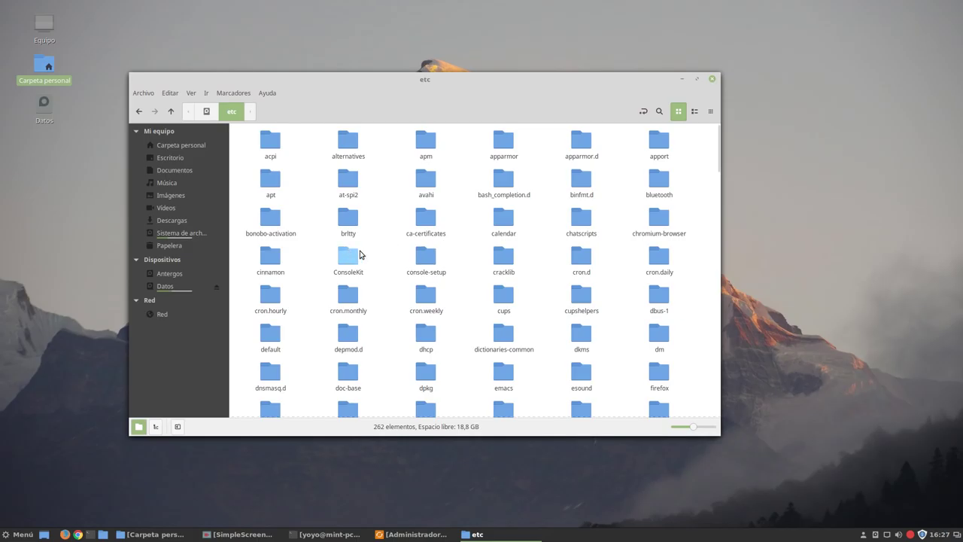
double_click(273, 181)
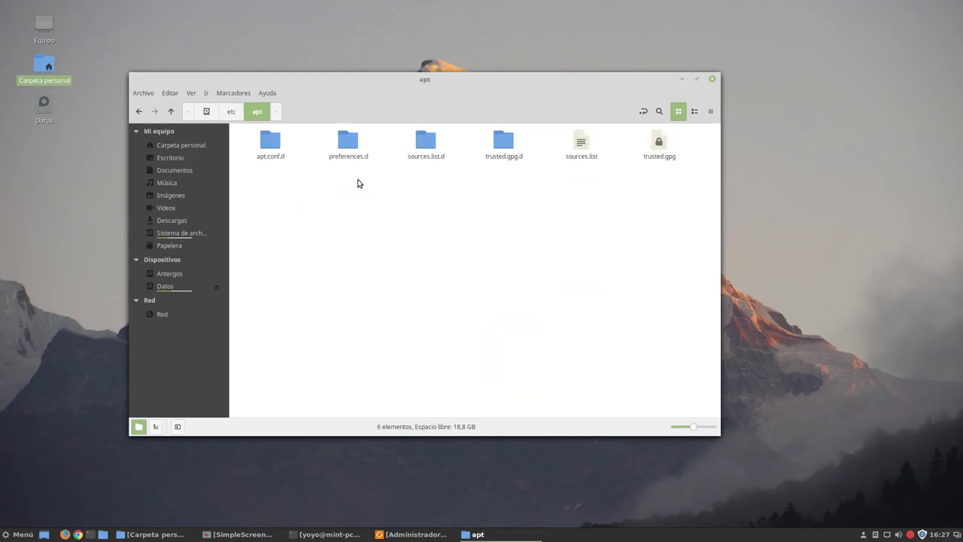
double_click(348, 143)
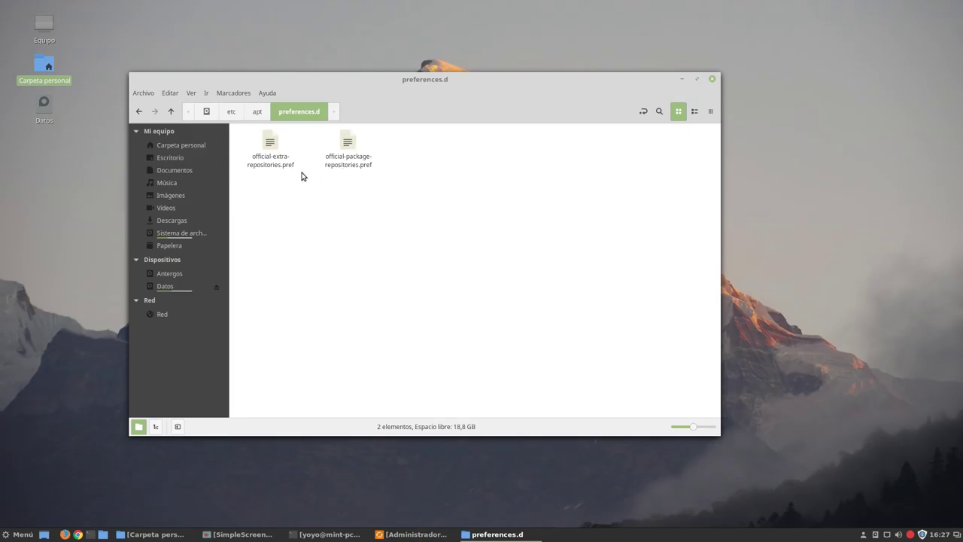
View the pin priority rules in official-extra-repositories.pref with the text editor and close the file
click(271, 143)
right_click(274, 142)
click(317, 149)
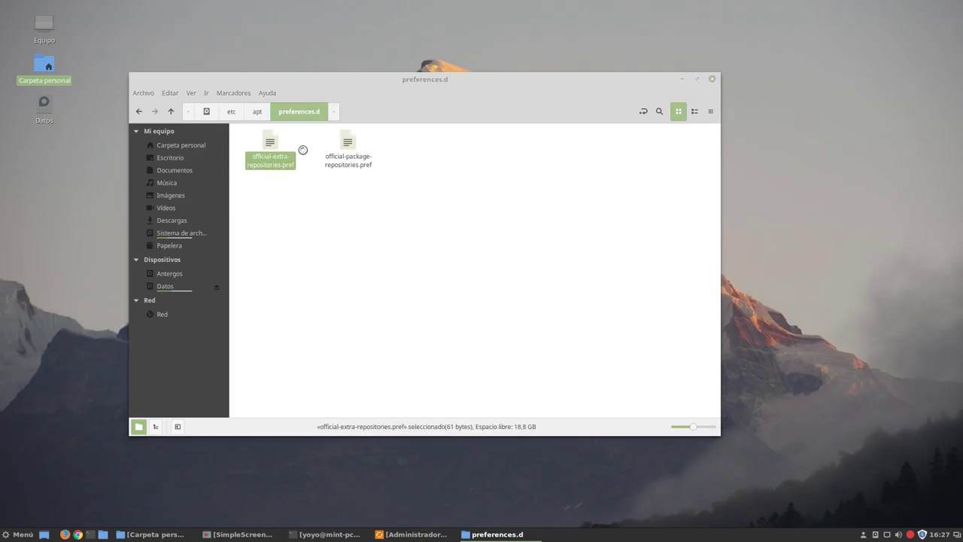
drag(271, 244, 209, 227)
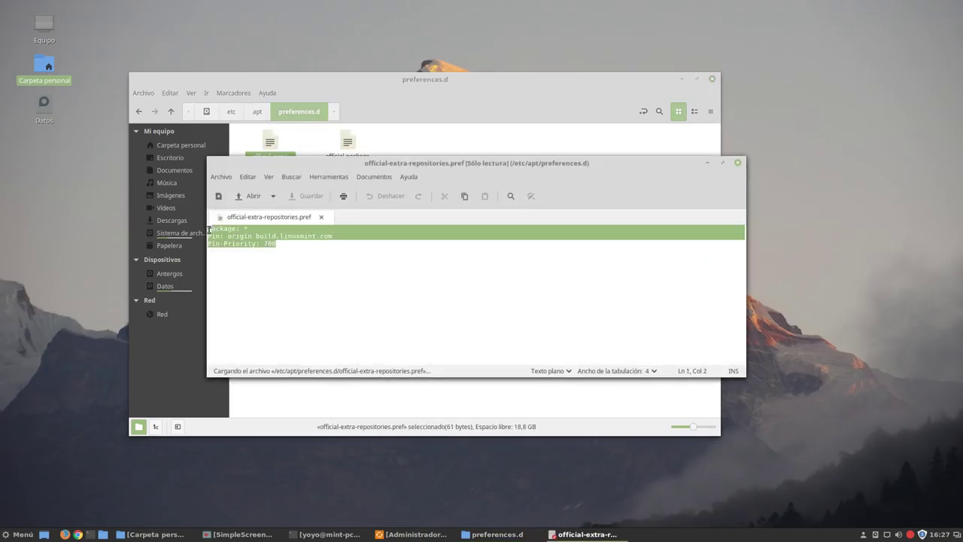
click(317, 301)
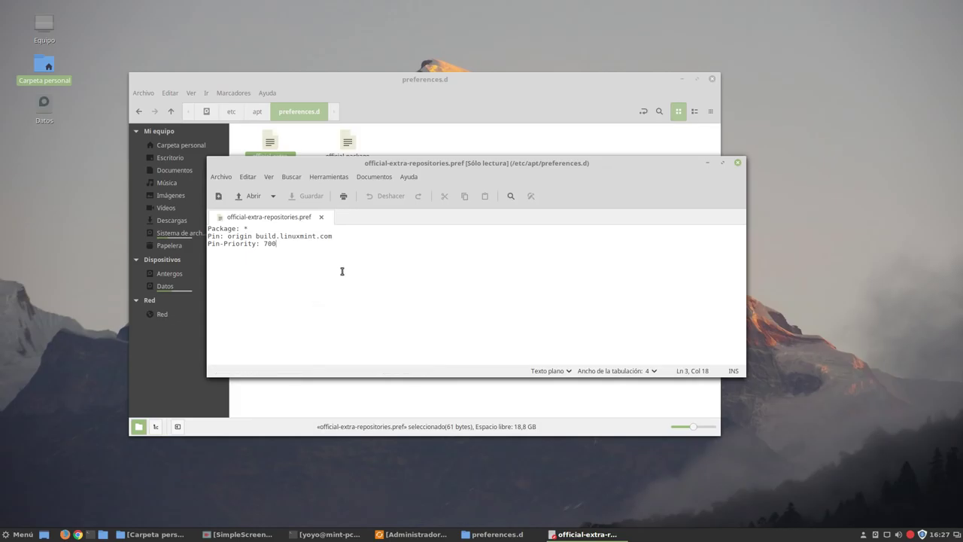
click(738, 162)
View official-package-repositories.pref in an enlarged text editor window, examine all its pin priority rules, and close it
right_click(345, 142)
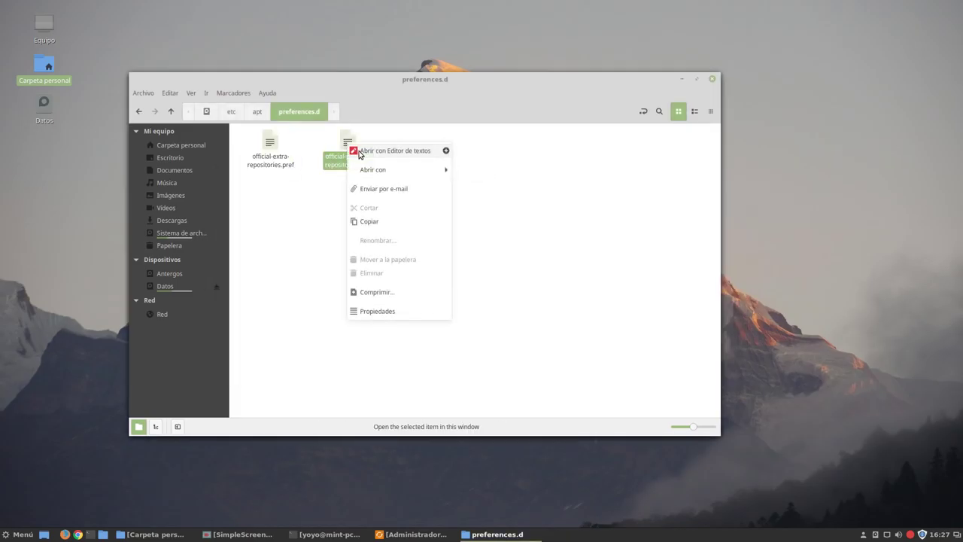
click(392, 149)
drag(450, 174, 422, 58)
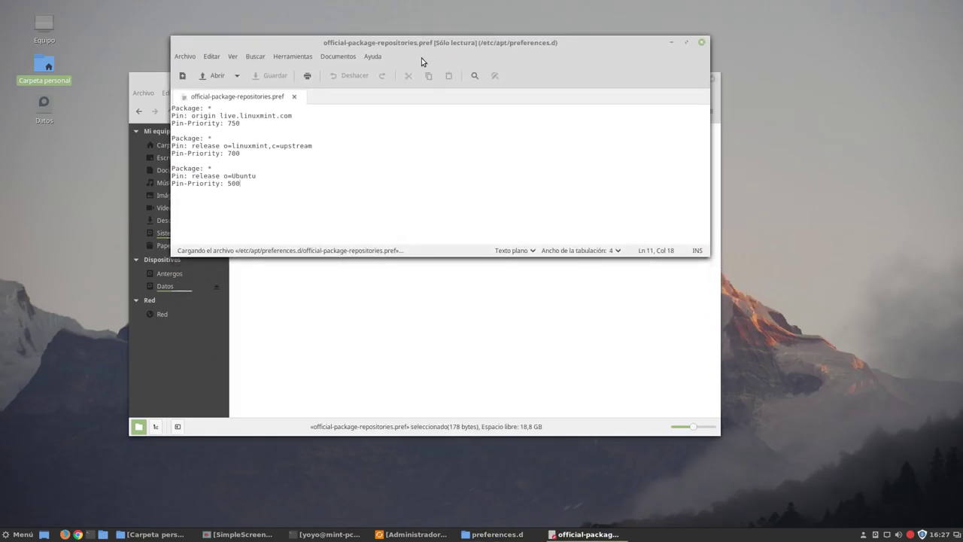
click(715, 270)
click(582, 50)
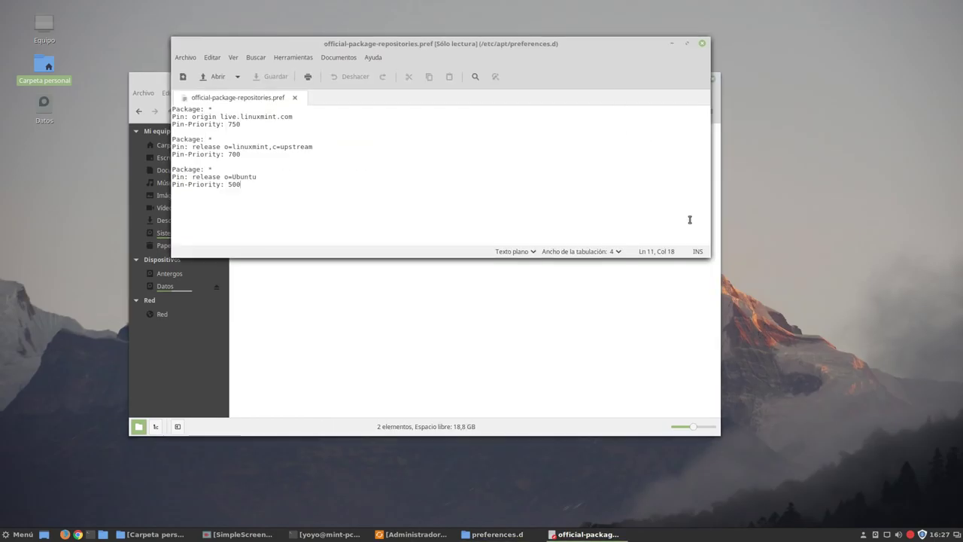
drag(716, 254, 802, 407)
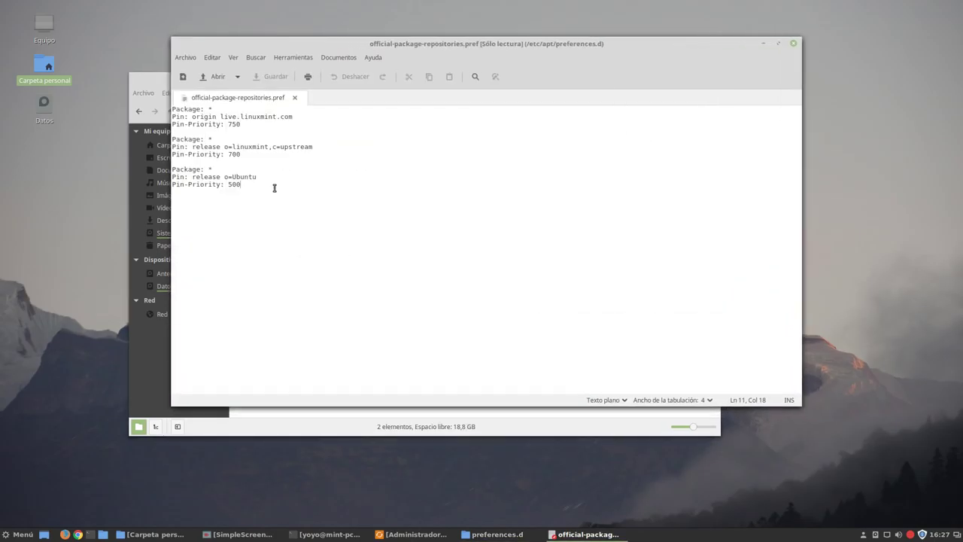
drag(274, 188, 173, 107)
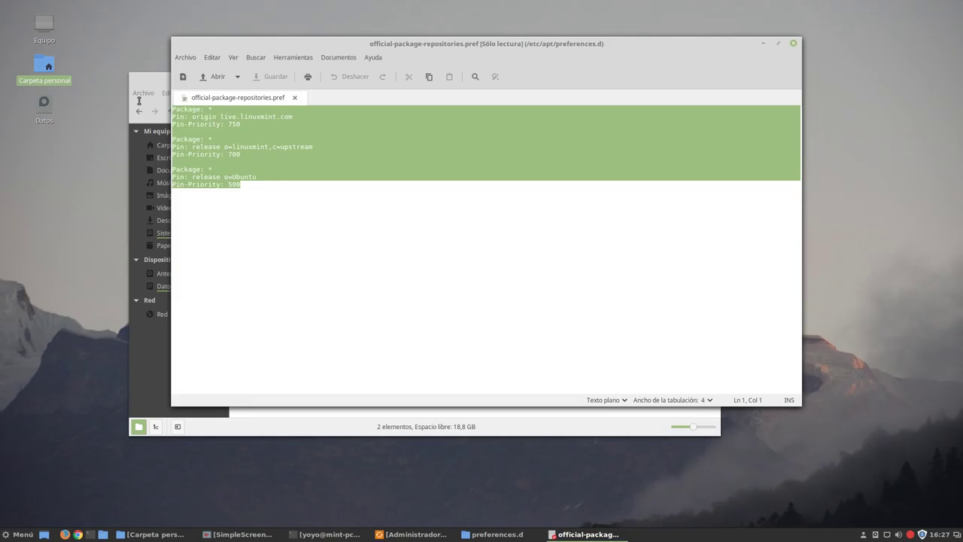
click(218, 230)
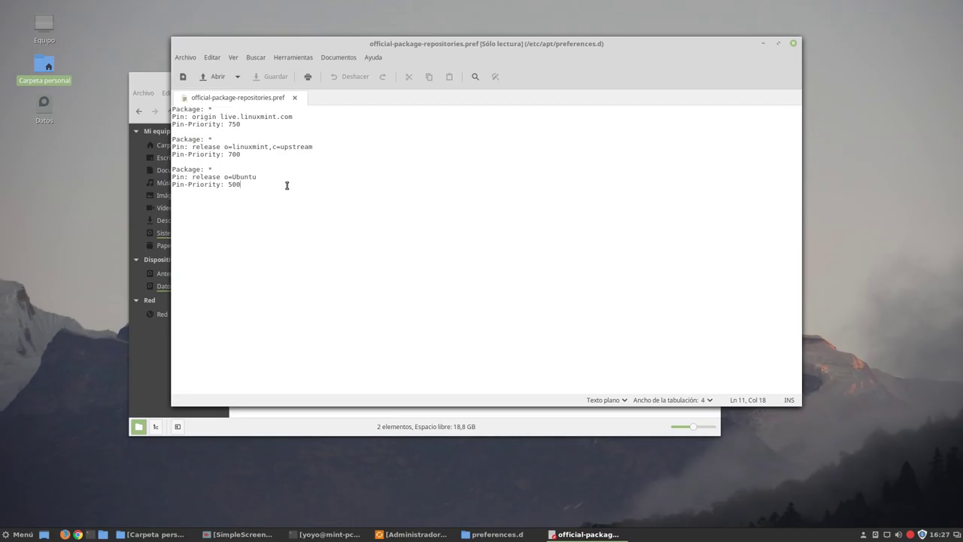
click(793, 45)
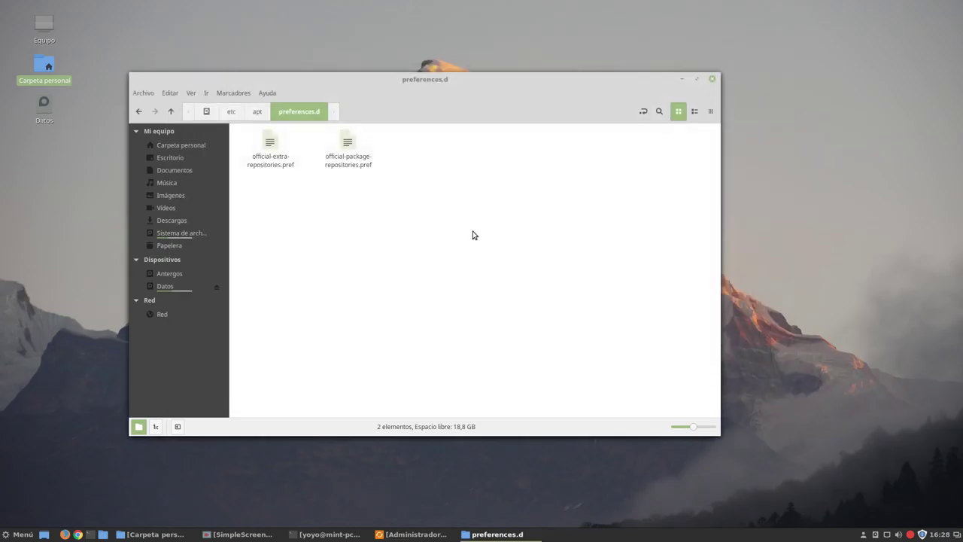
Examine the repository list files in /etc/apt/sources.list.d and close the file manager
click(252, 113)
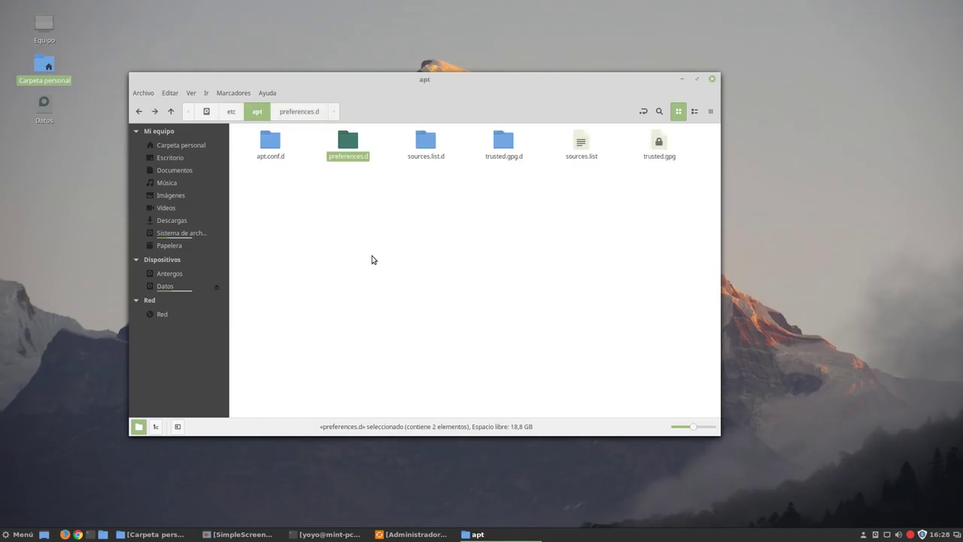
click(374, 259)
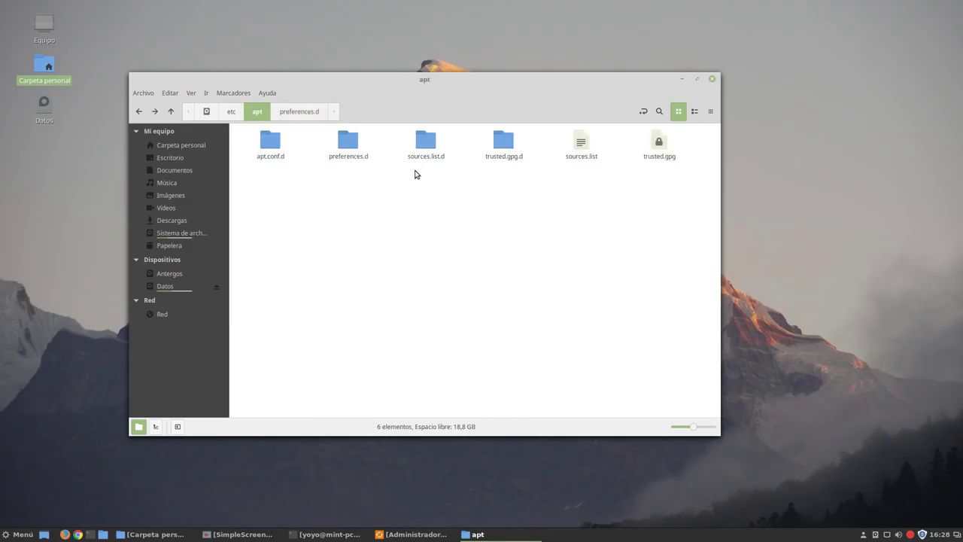
double_click(428, 151)
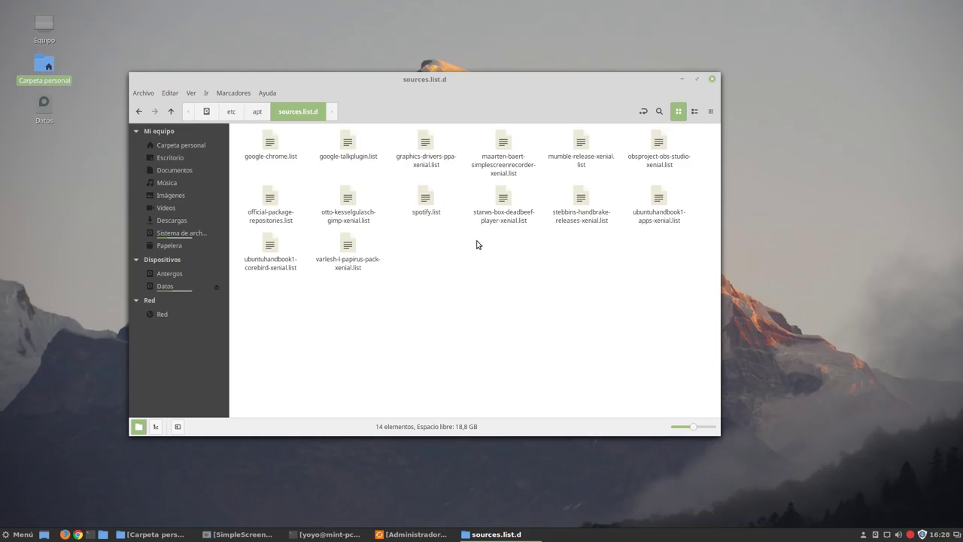
click(710, 78)
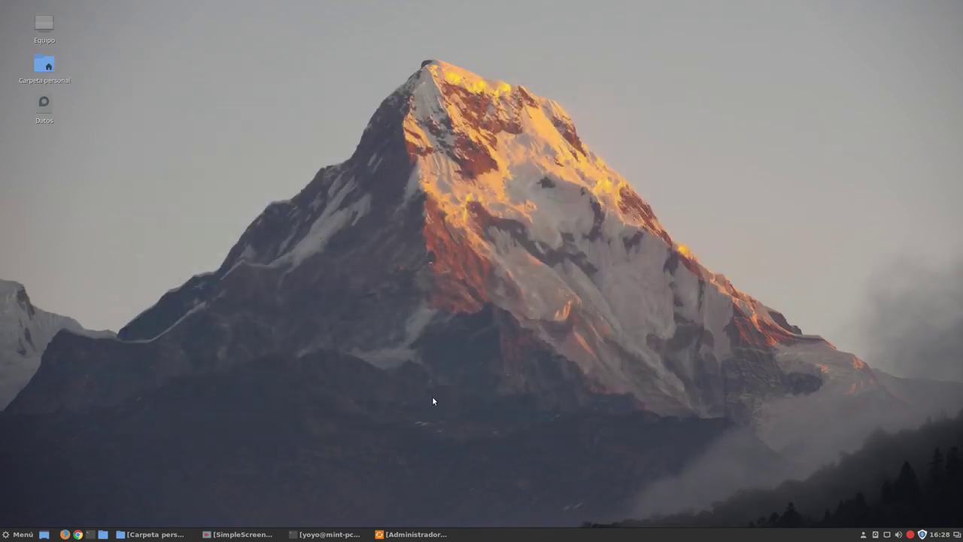
Set the Update Manager's update policy to "Optimizar estabilidad y seguridad" and refresh the list of updates
click(427, 536)
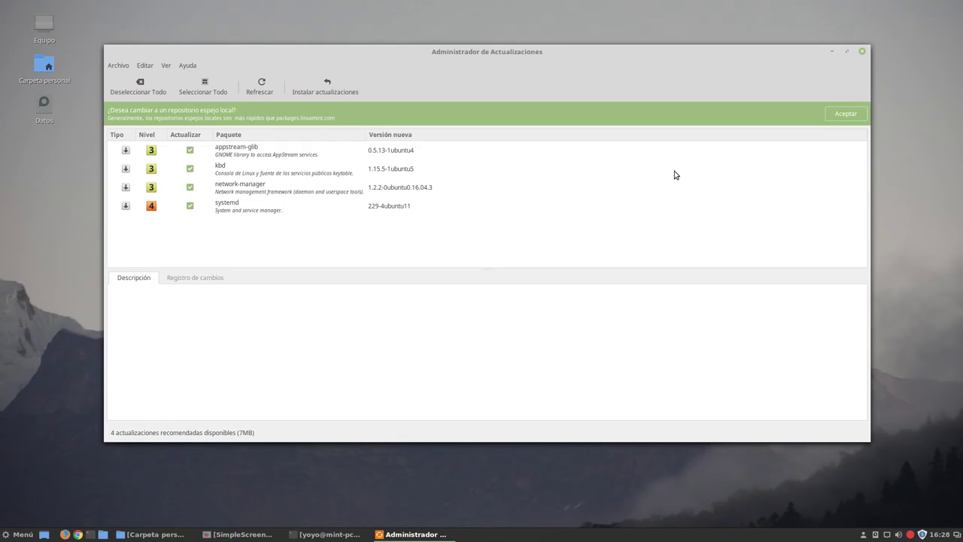
drag(513, 57, 504, 43)
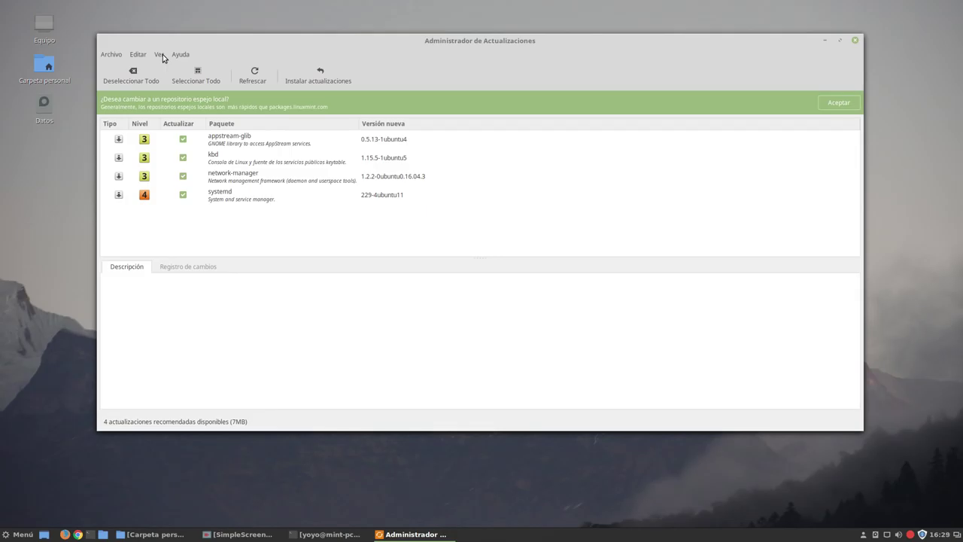
click(137, 56)
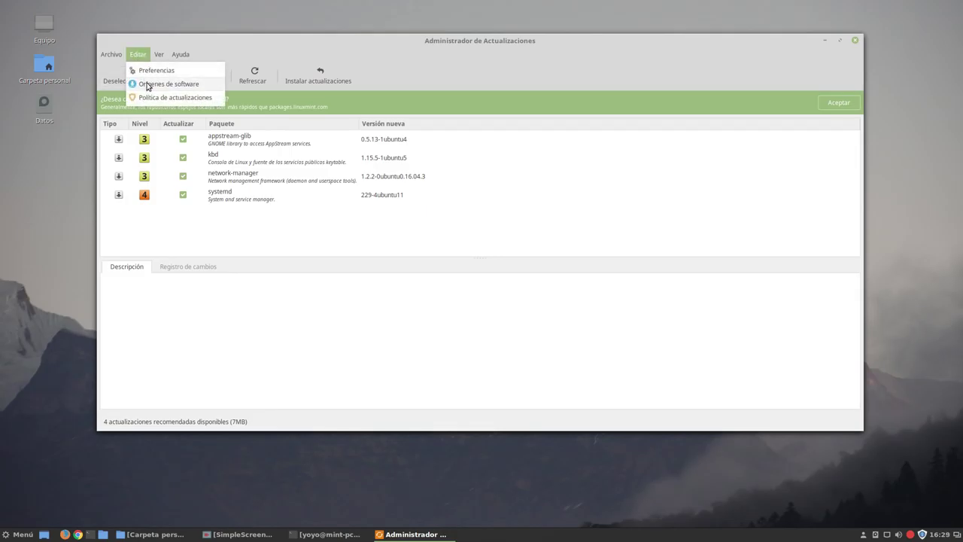
click(149, 98)
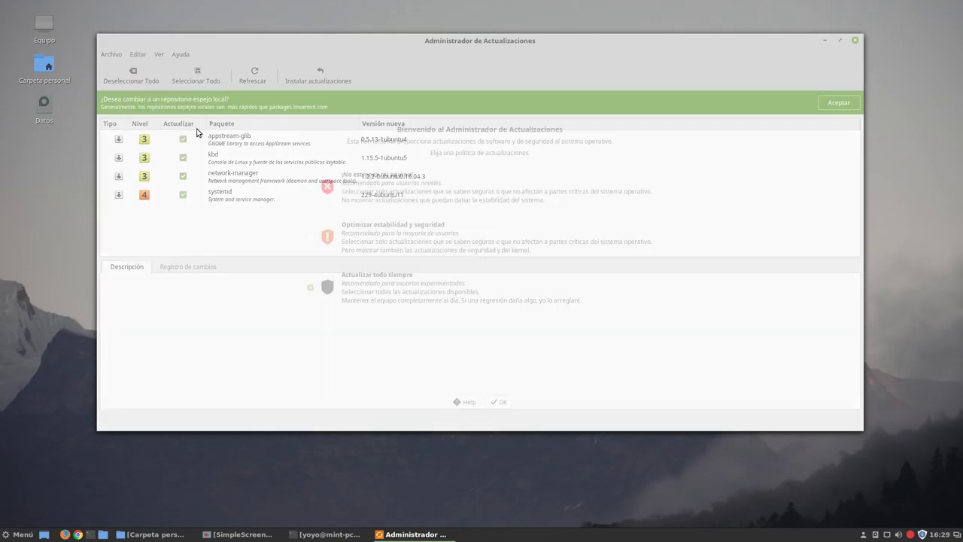
click(311, 238)
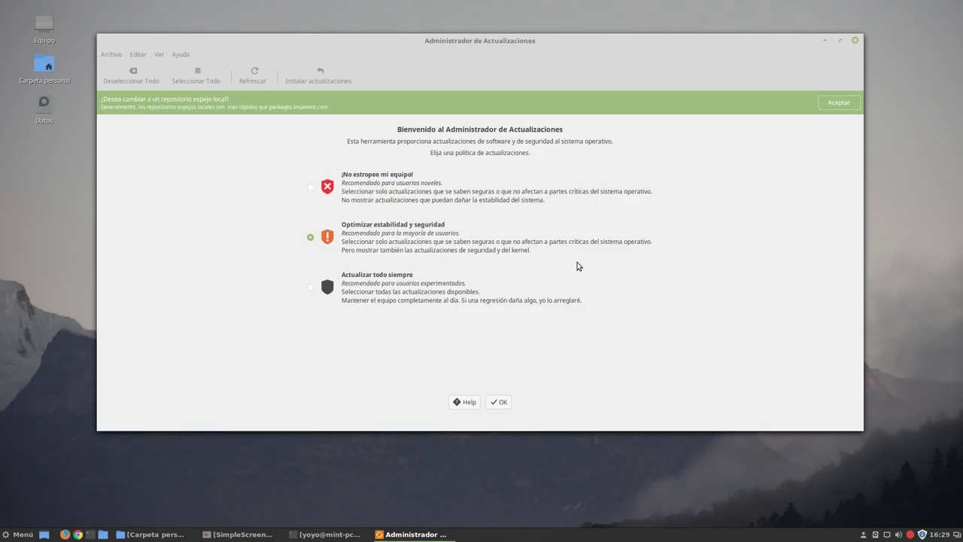
click(500, 403)
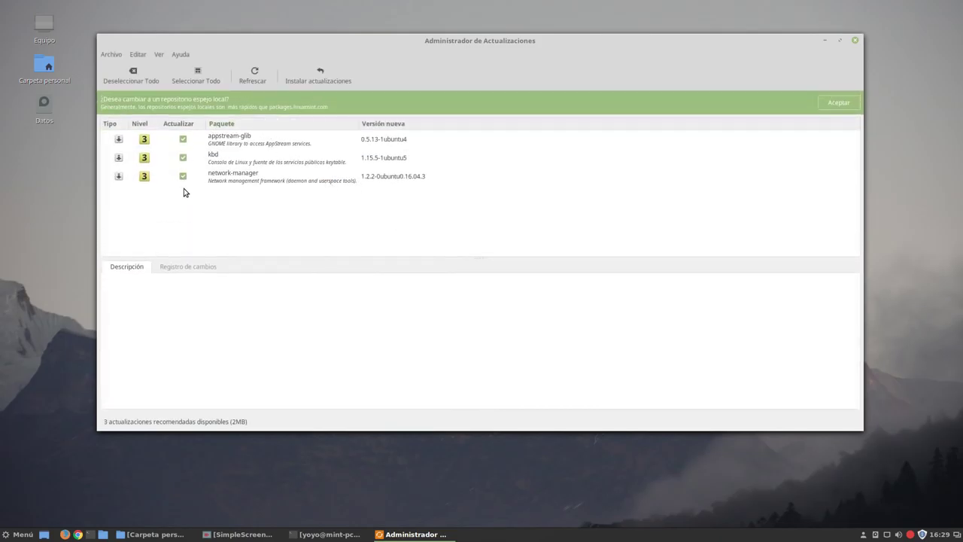
click(251, 81)
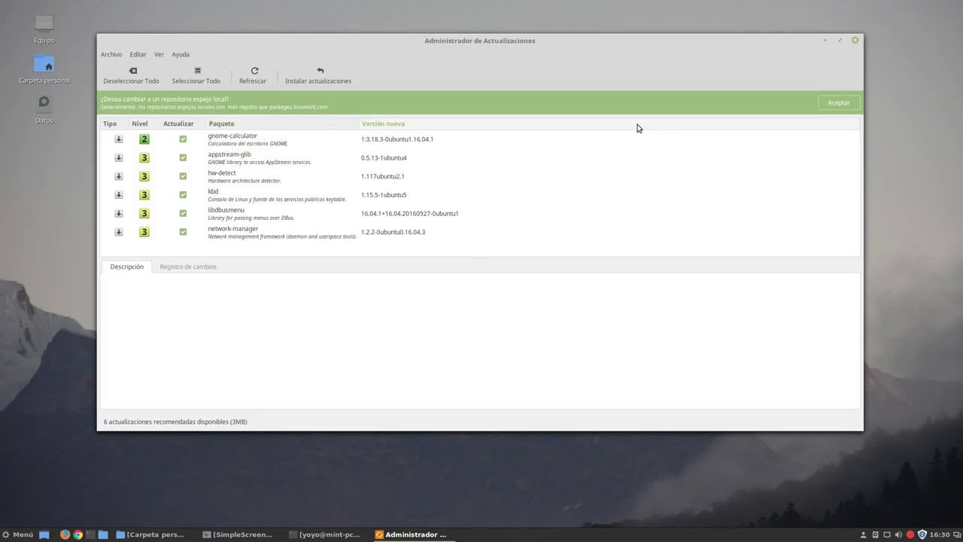
Accept the local mirror suggestion, authenticate with the account password, view the main repository's server list without changing it, and close the software sources
click(838, 103)
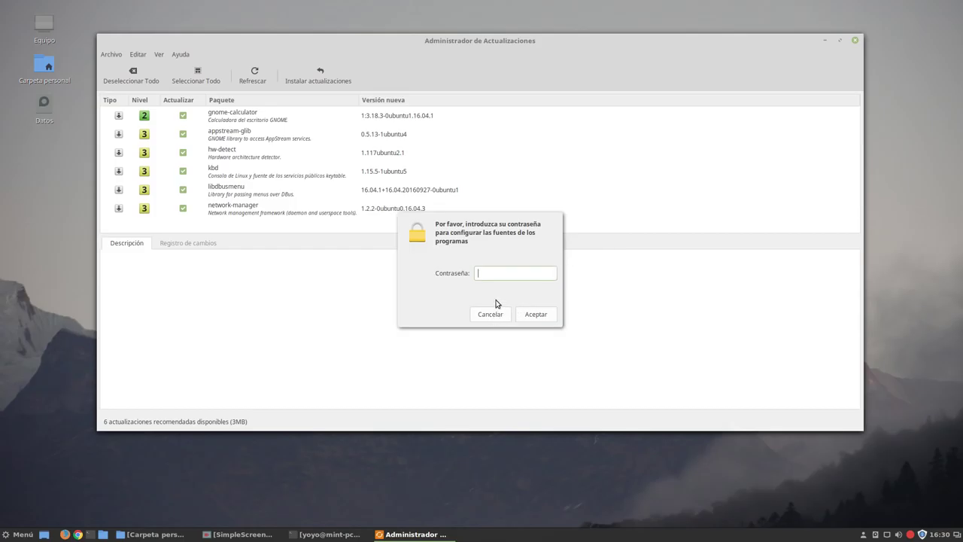
text(••••••••)
key(Return)
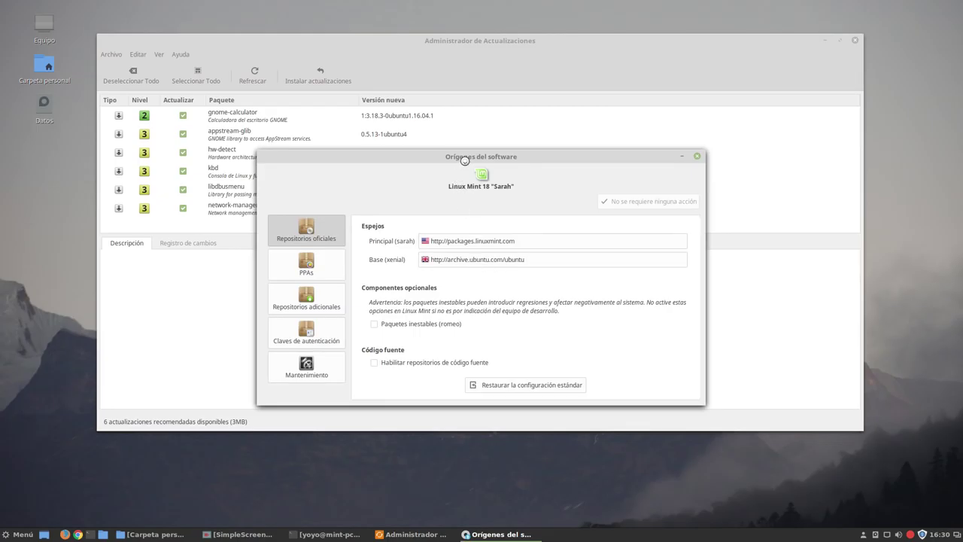
drag(466, 158, 469, 93)
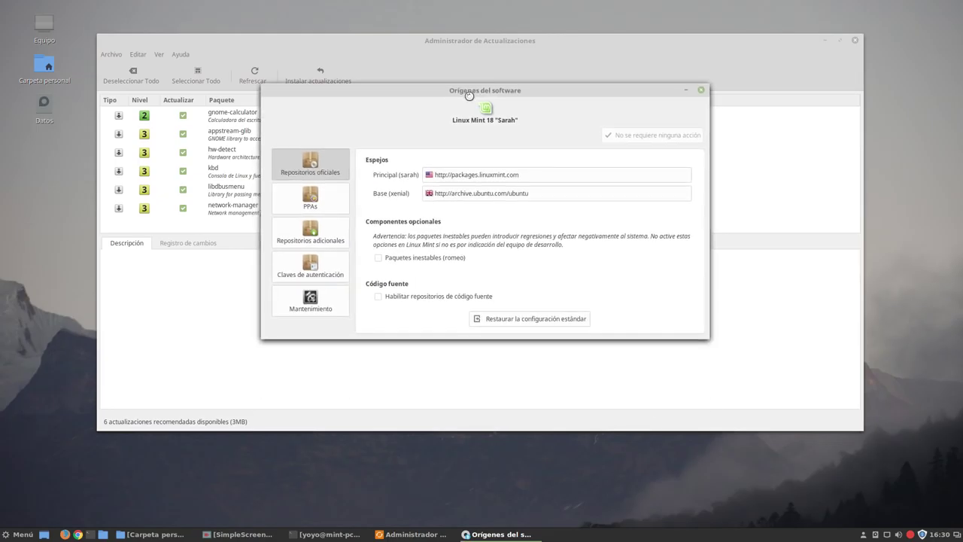
click(615, 175)
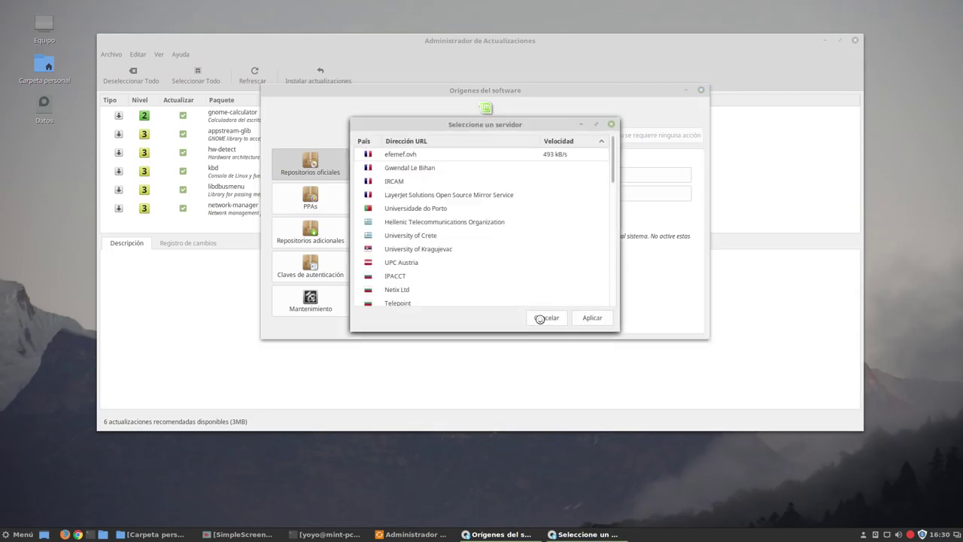
click(545, 317)
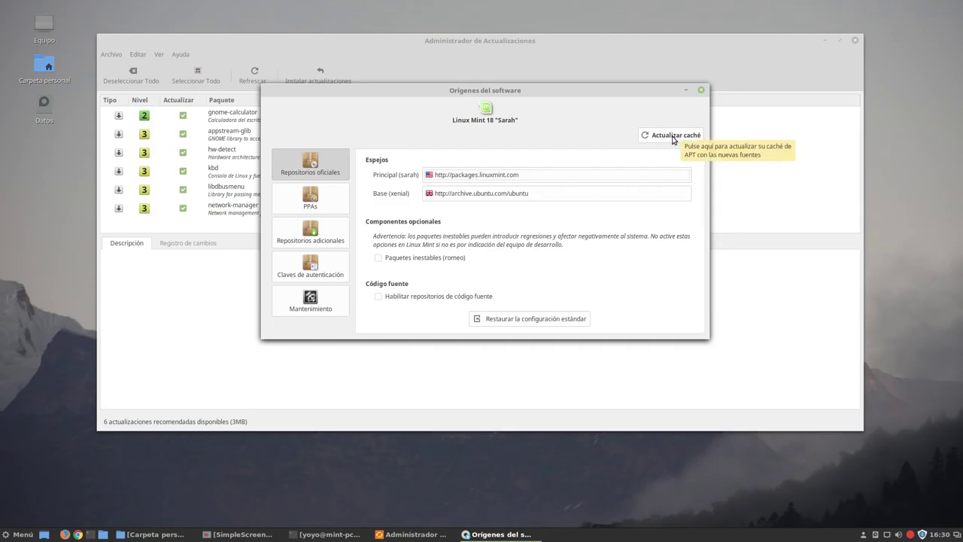
click(702, 91)
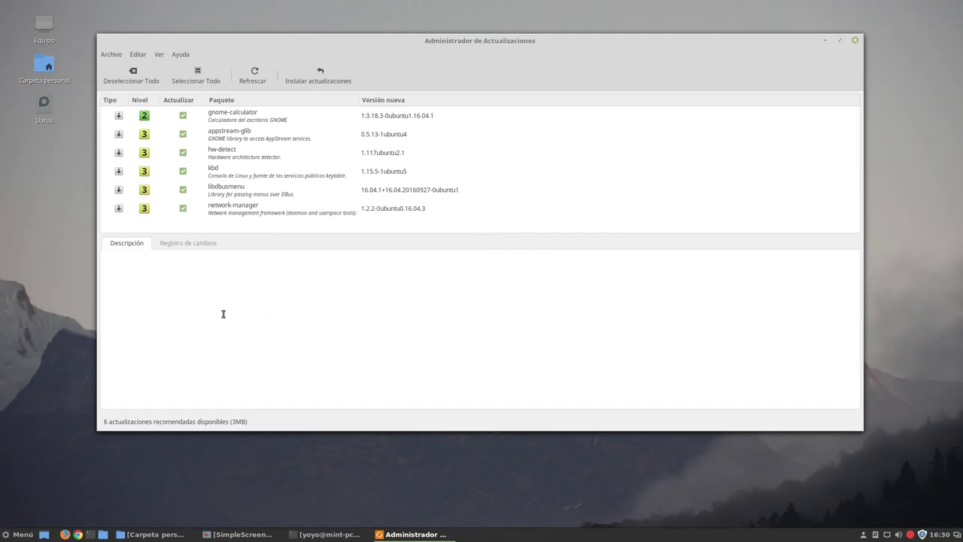
Open the update policy choices, compare them with the system information in the terminal, and minimize the terminal
click(137, 55)
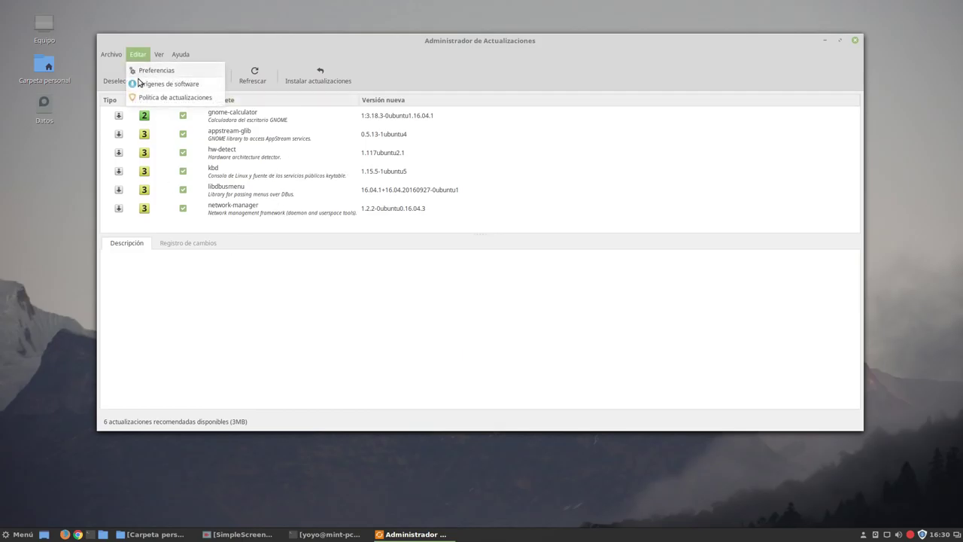
click(143, 96)
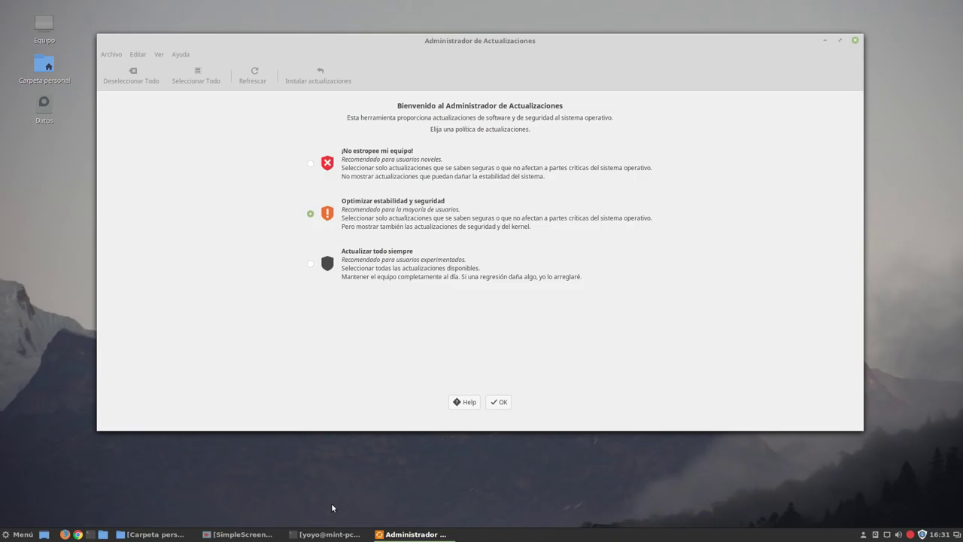
click(316, 535)
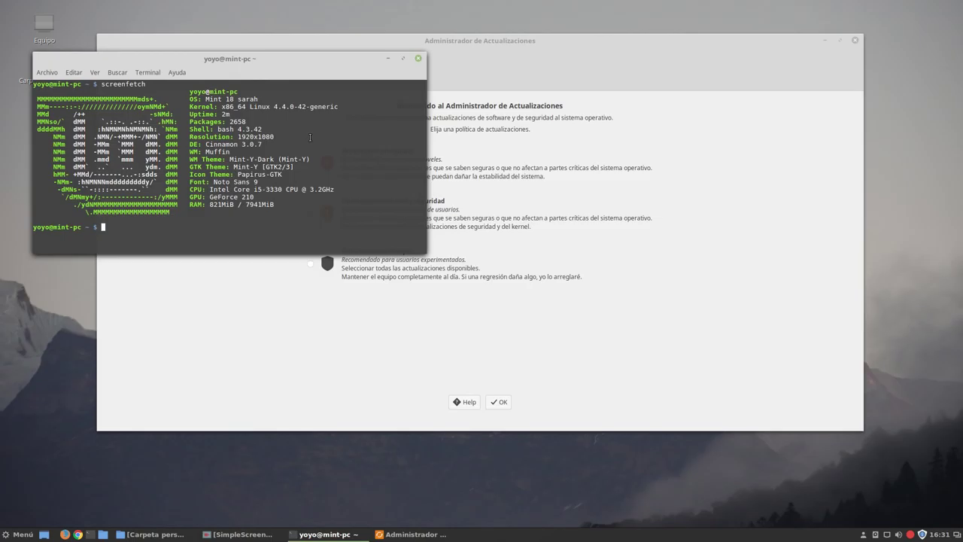
click(386, 59)
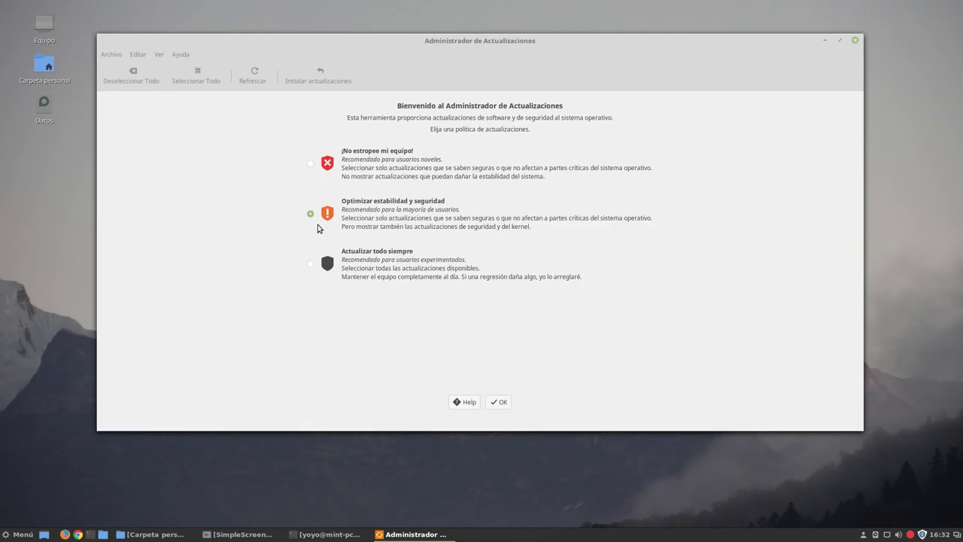
Bring back the terminal, enlarge and reposition its window to examine the screenfetch output, and minimize it
click(330, 534)
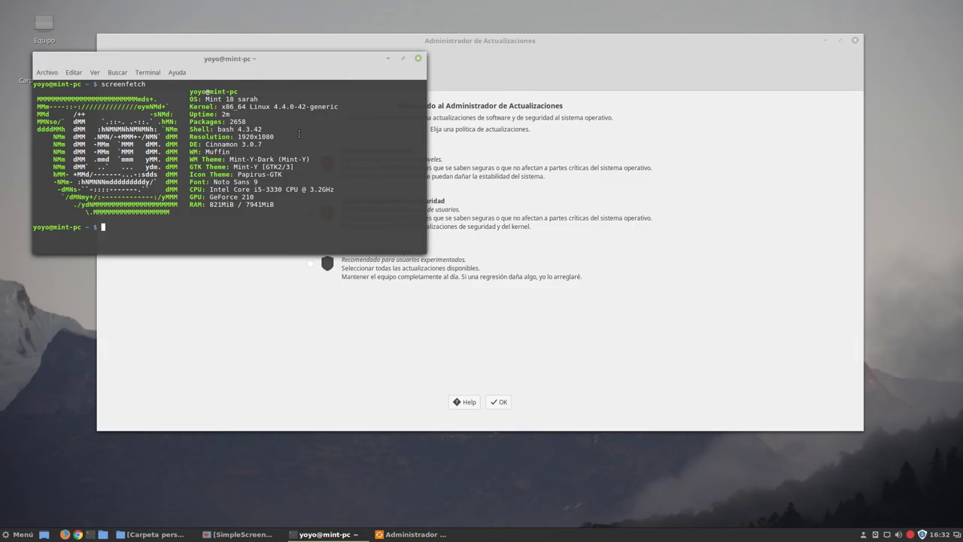
click(275, 321)
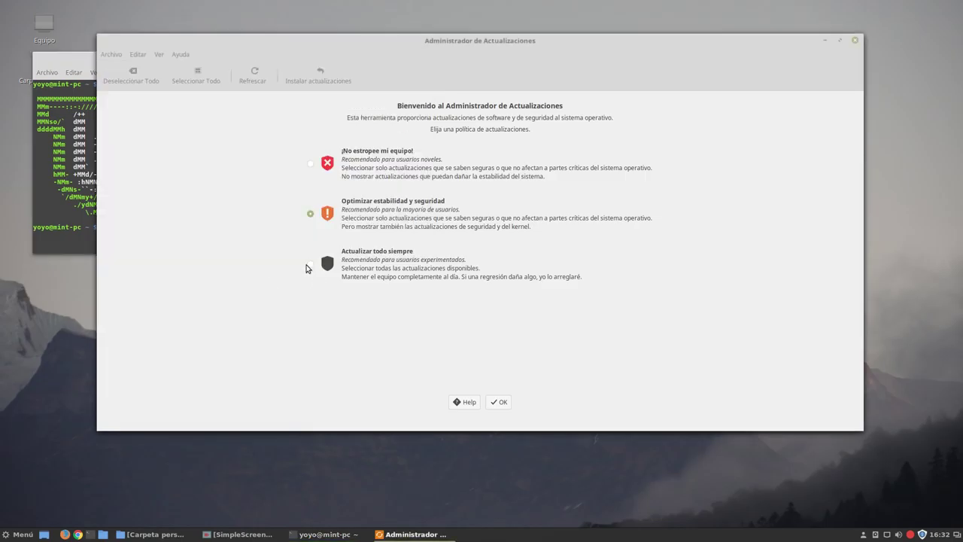
click(56, 207)
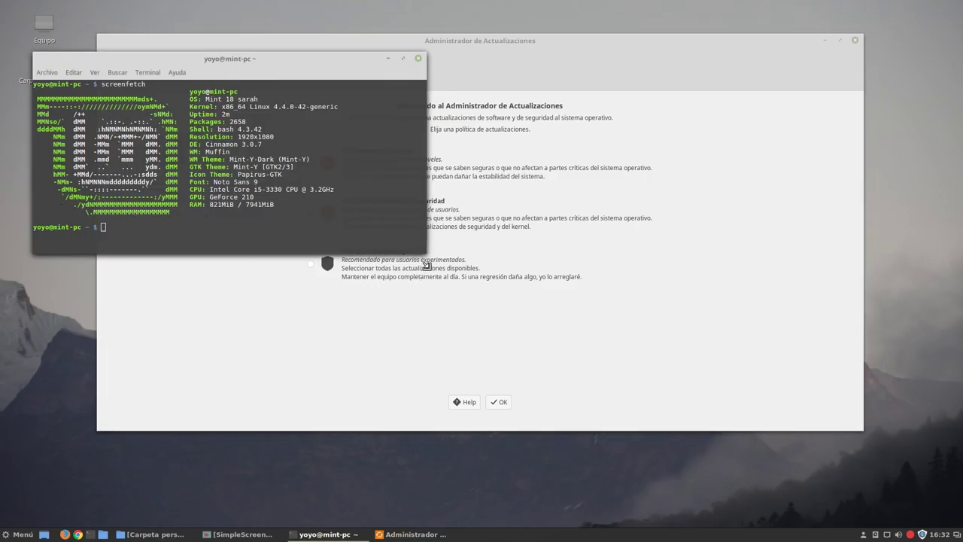
drag(426, 255, 642, 376)
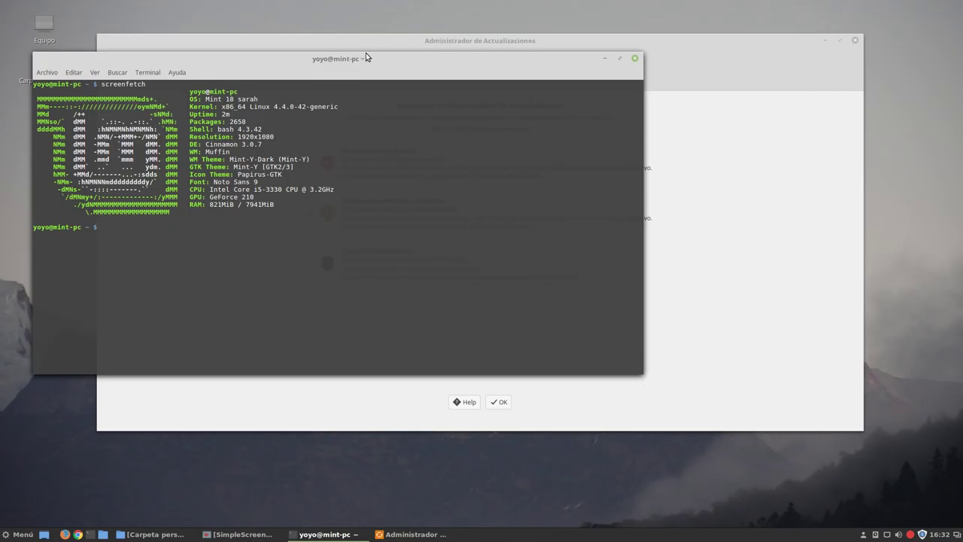
drag(366, 57, 473, 143)
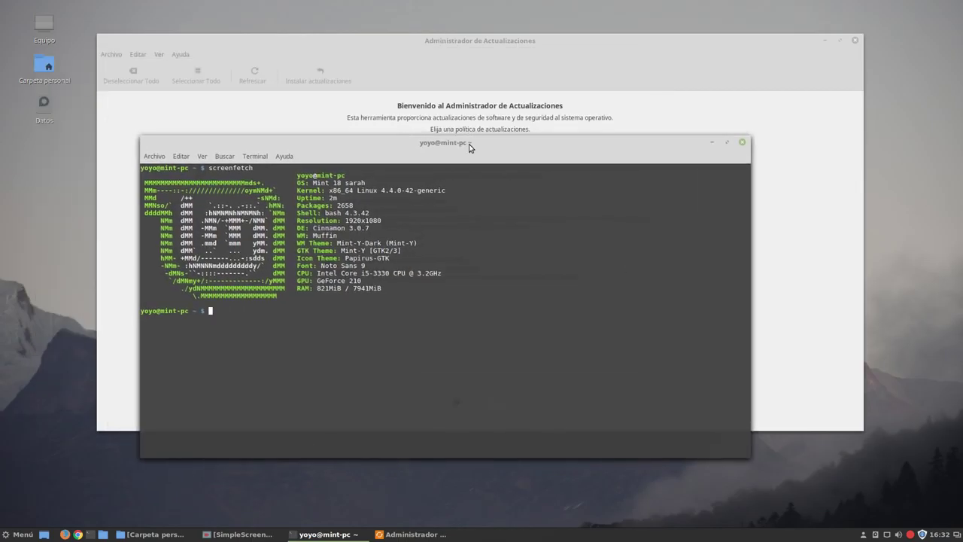
click(712, 142)
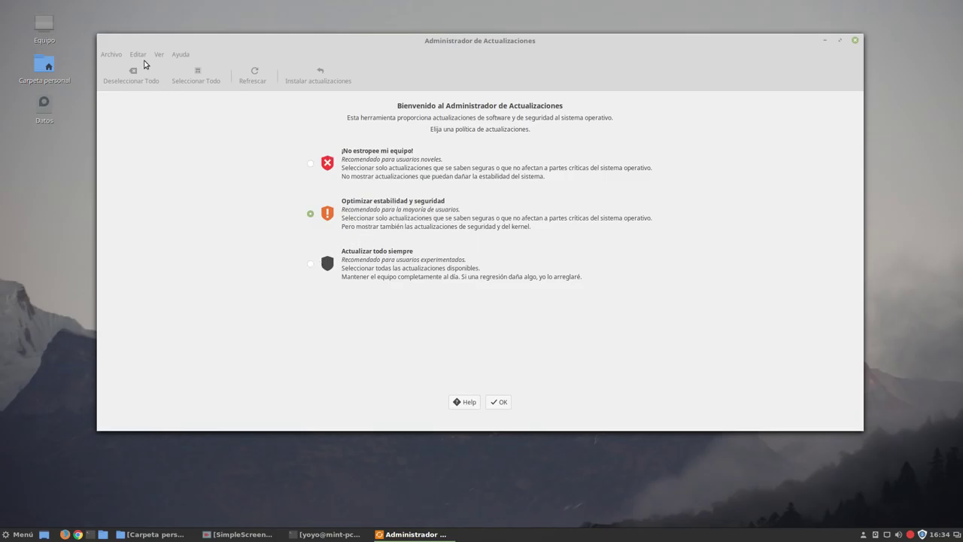
Confirm "Optimizar estabilidad y seguridad" as the update policy and view the update options and levels in the Update Manager's preferences
click(503, 407)
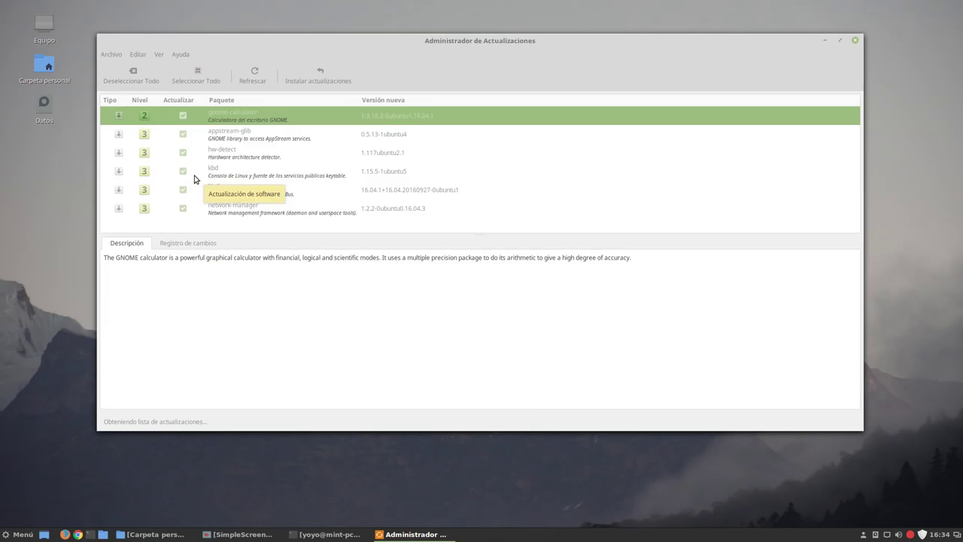
click(138, 55)
click(144, 70)
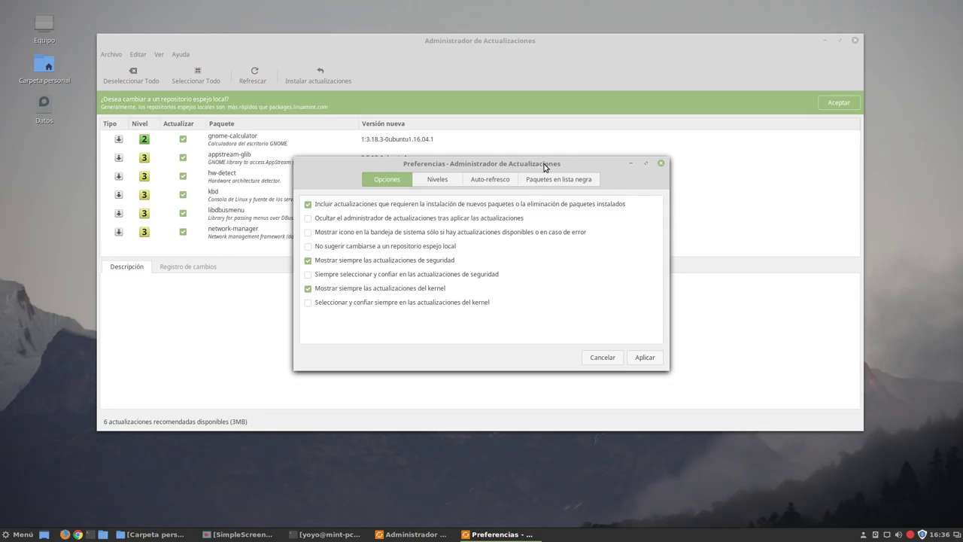
drag(546, 166, 582, 66)
click(482, 81)
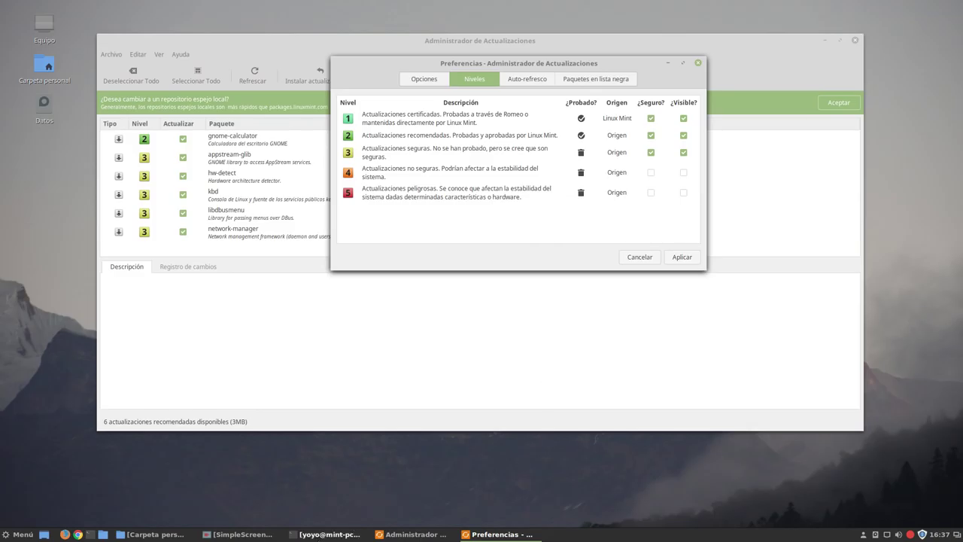
Place the terminal below the update levels, highlight part of the kernel version in the screenfetch output, and minimize the terminal
click(335, 467)
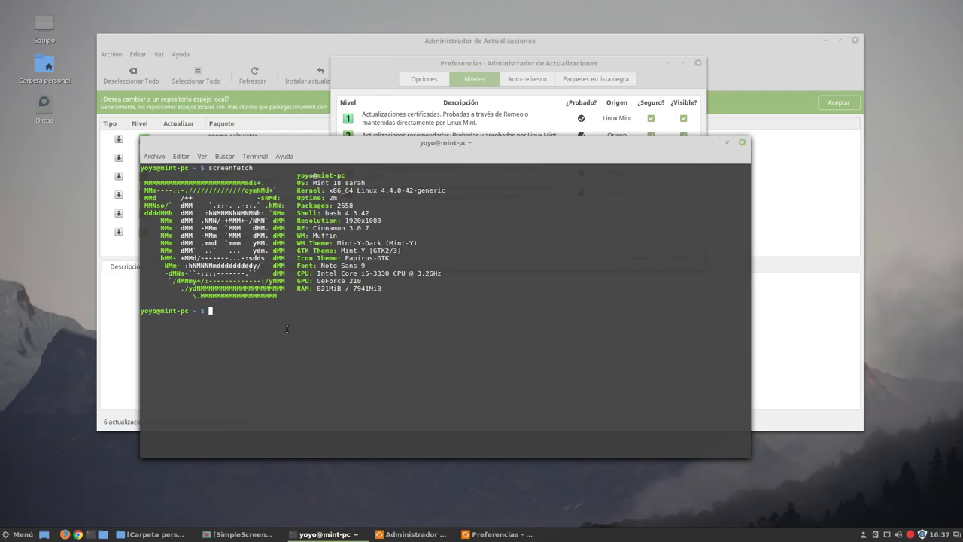
drag(534, 143, 540, 269)
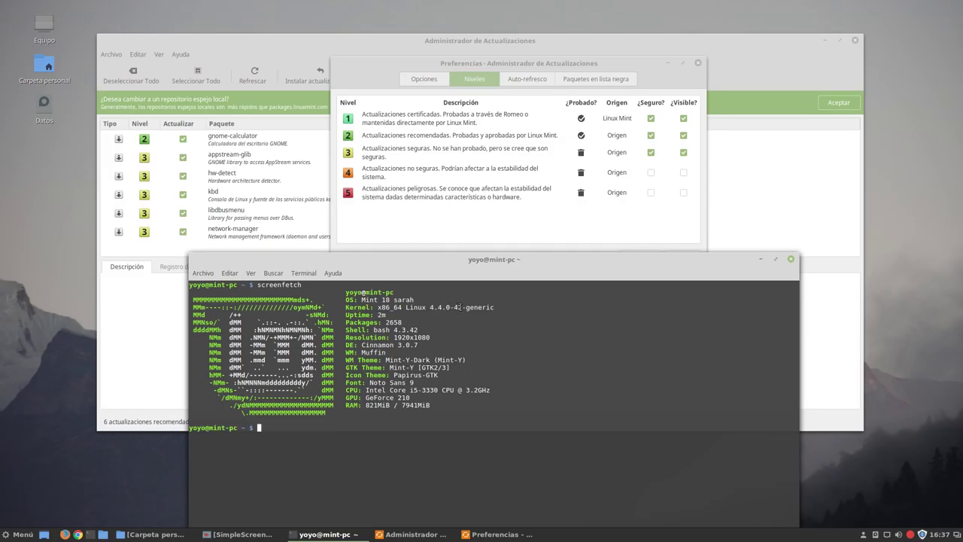
drag(462, 307, 430, 307)
click(522, 377)
click(761, 259)
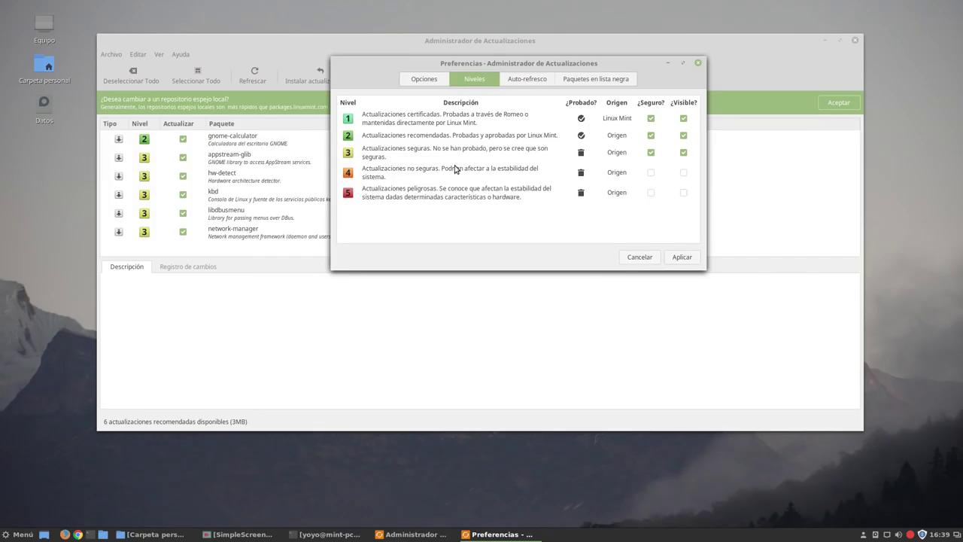
Examine the update options, levels, auto-refresh intervals and blacklisted packages in the preferences beside the update list, and close them without changes
drag(632, 65, 545, 254)
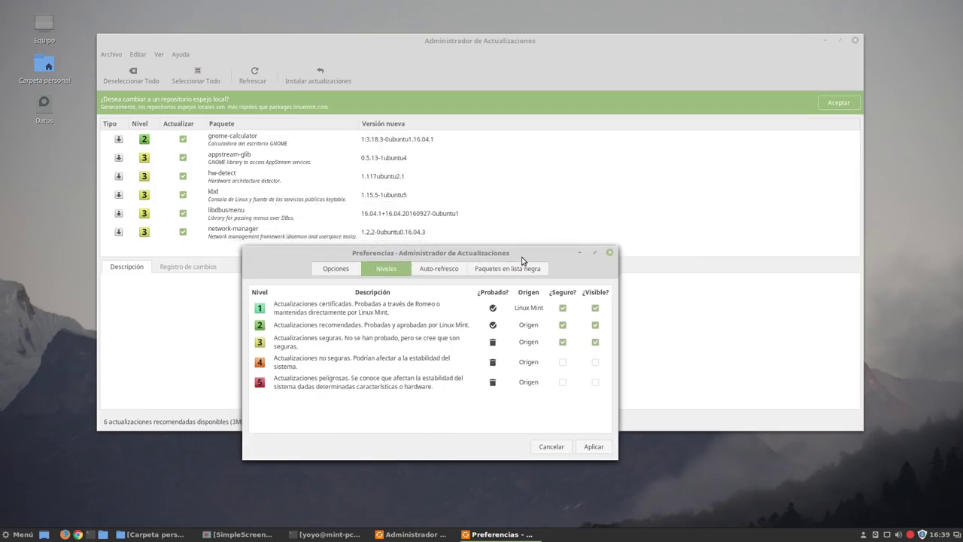
click(330, 269)
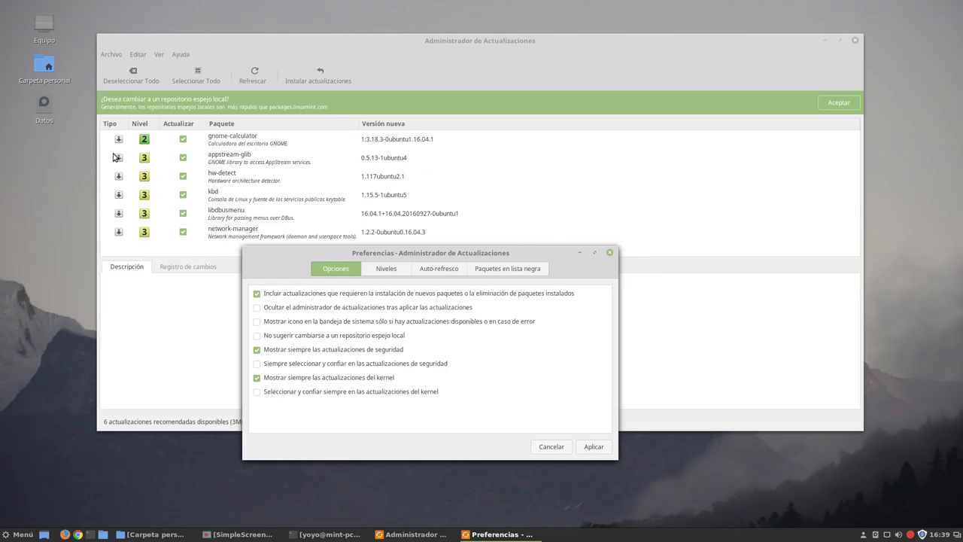
click(391, 269)
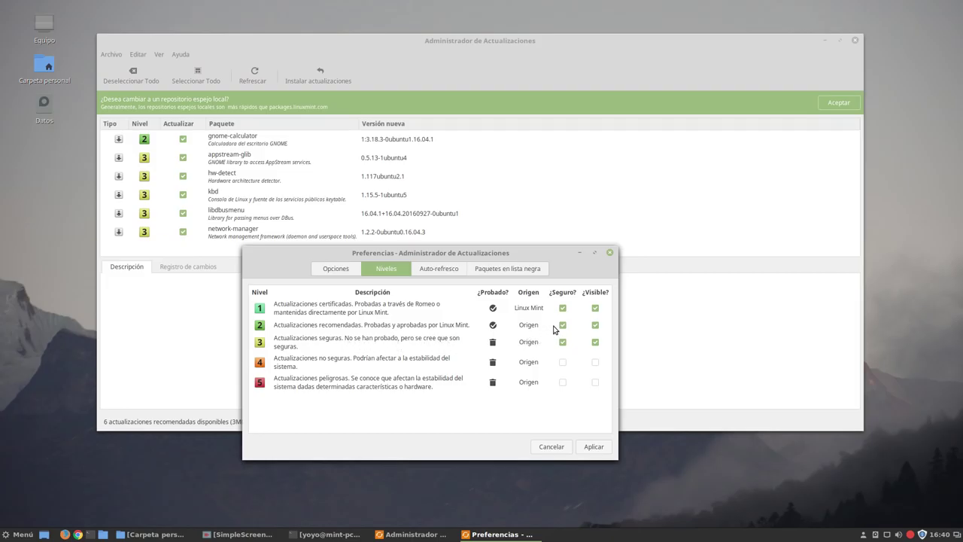
click(436, 270)
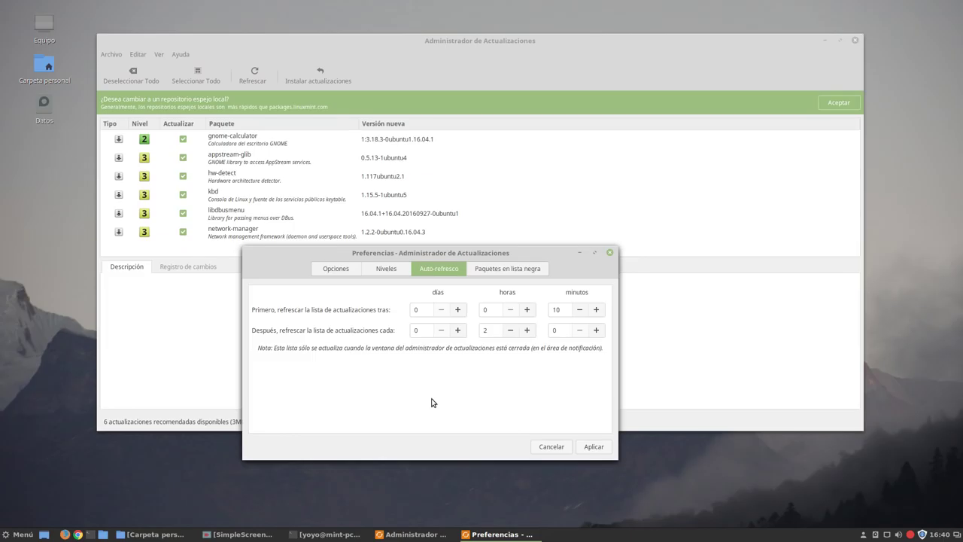
click(517, 270)
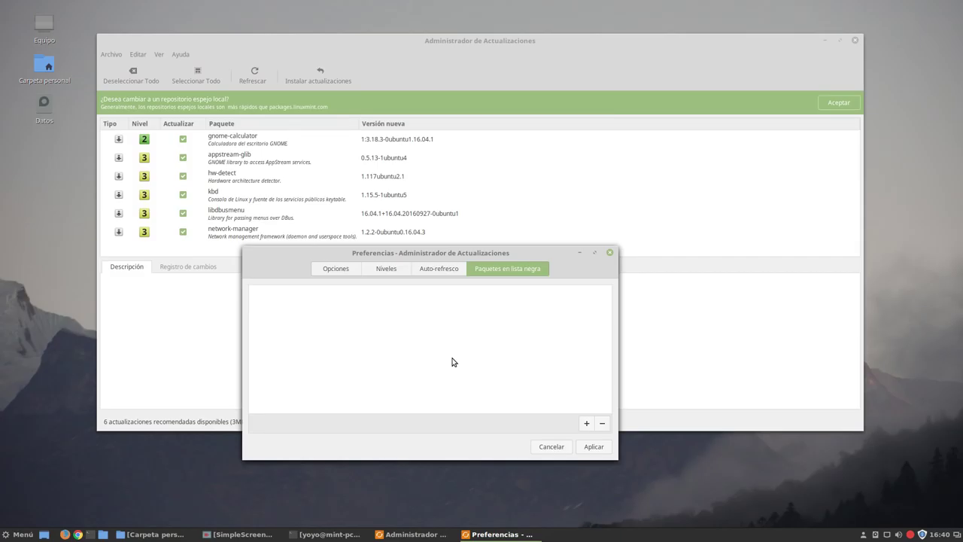
click(444, 271)
click(393, 270)
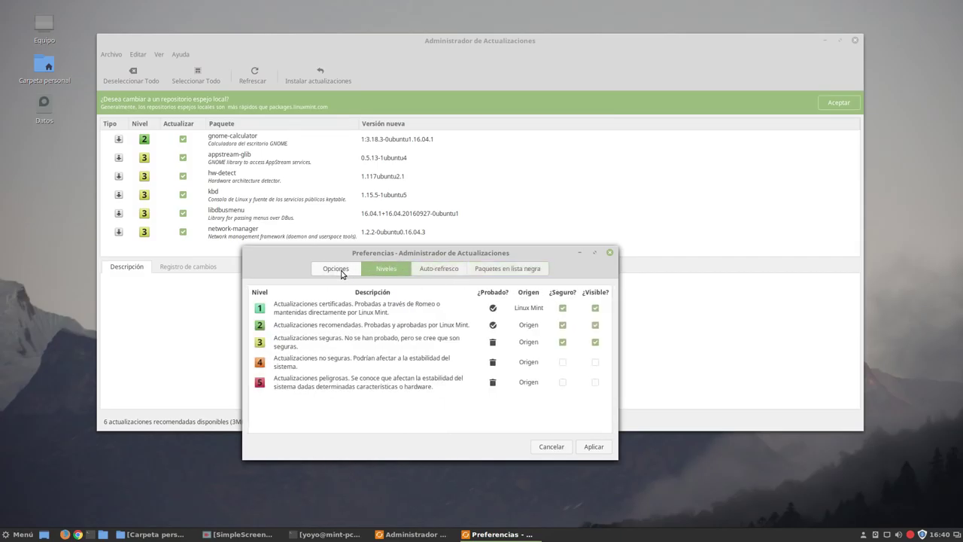
click(344, 274)
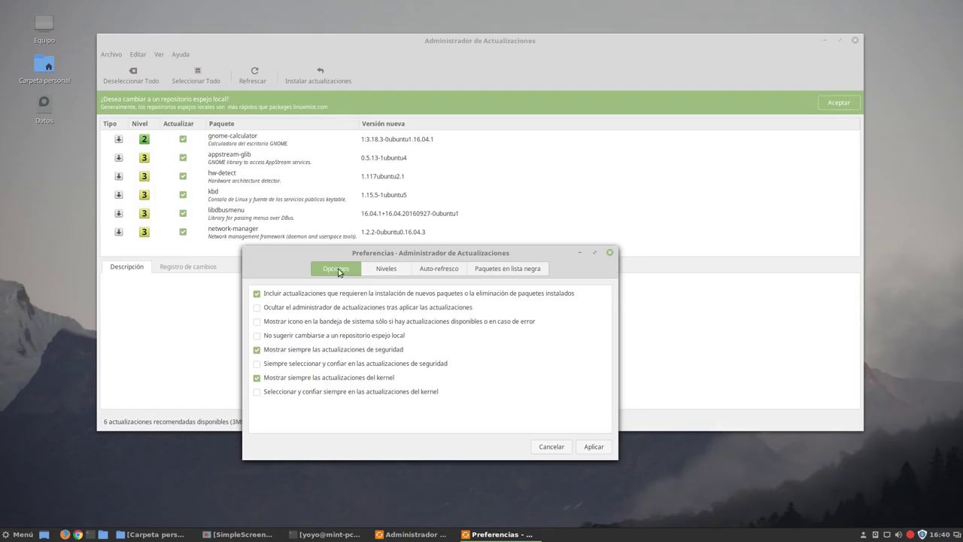
scroll(339, 272, down, 1)
click(548, 448)
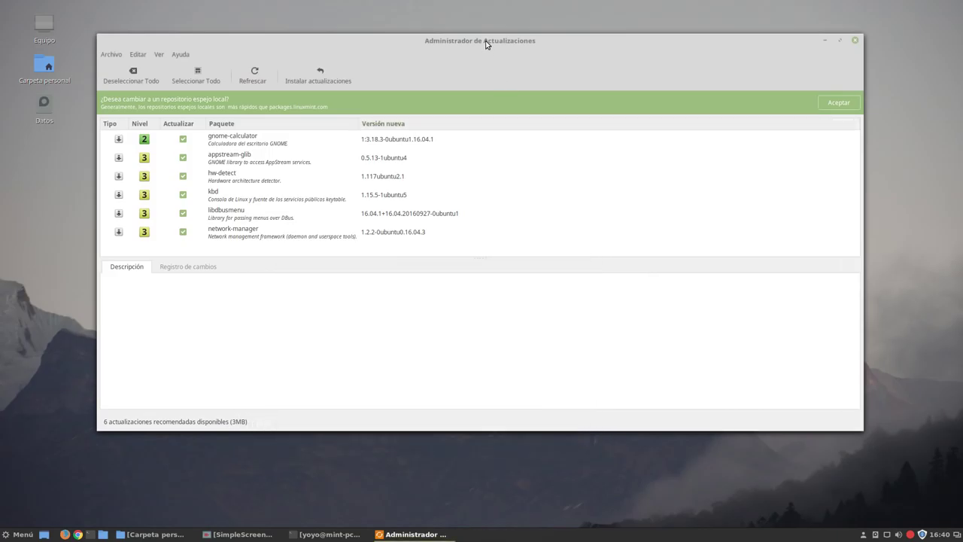
Open the software sources from the Update Manager, authenticate with the account password, and minimize the Update Manager
drag(488, 41, 445, 34)
drag(320, 35, 354, 48)
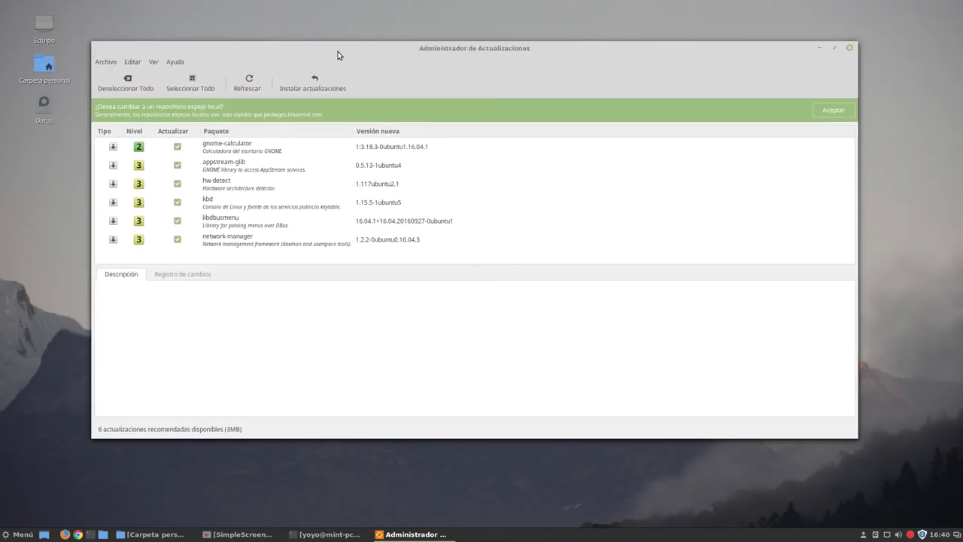
click(133, 61)
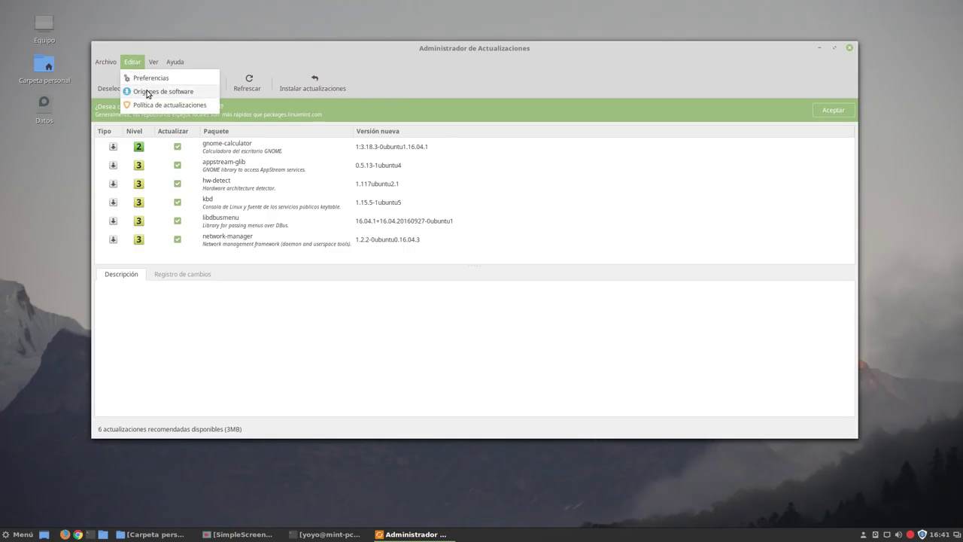
click(148, 92)
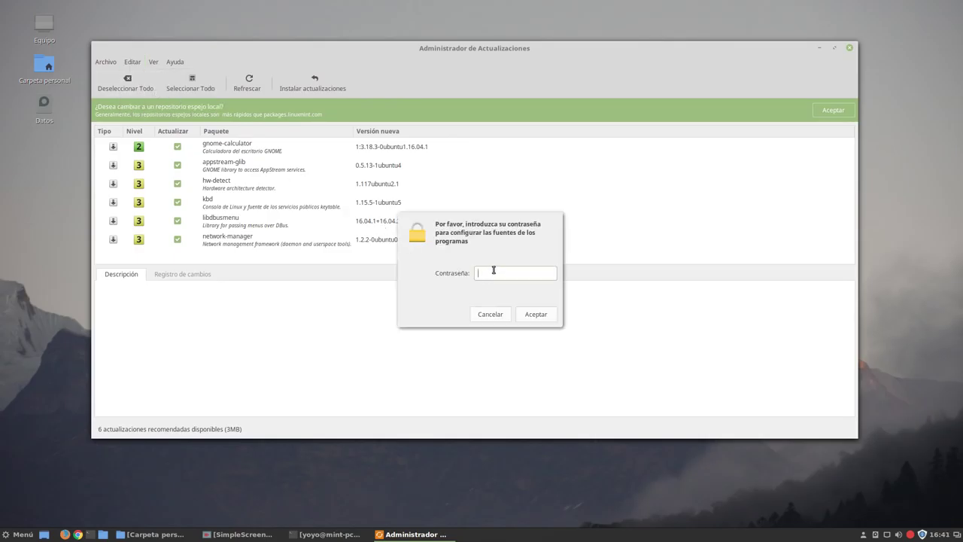
text(•••••••••)
key(Return)
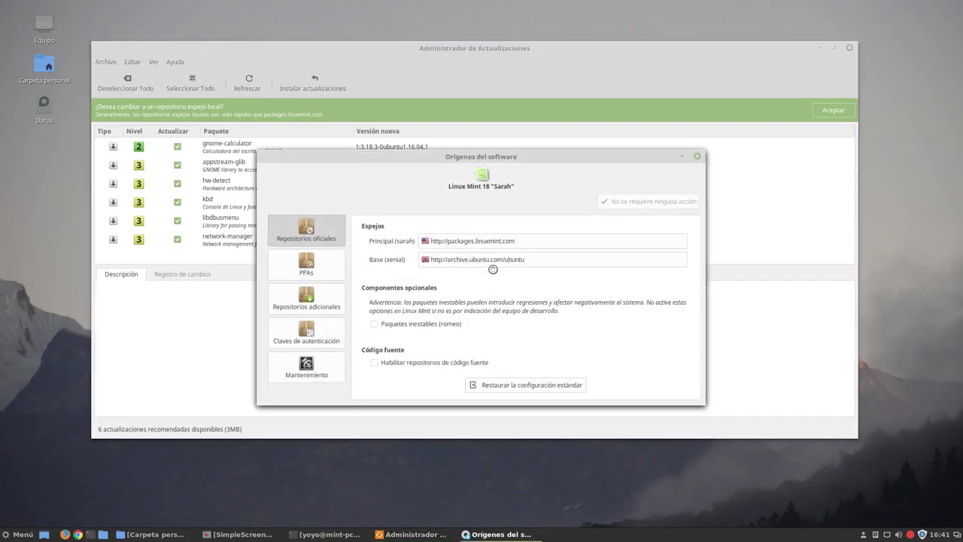
click(820, 47)
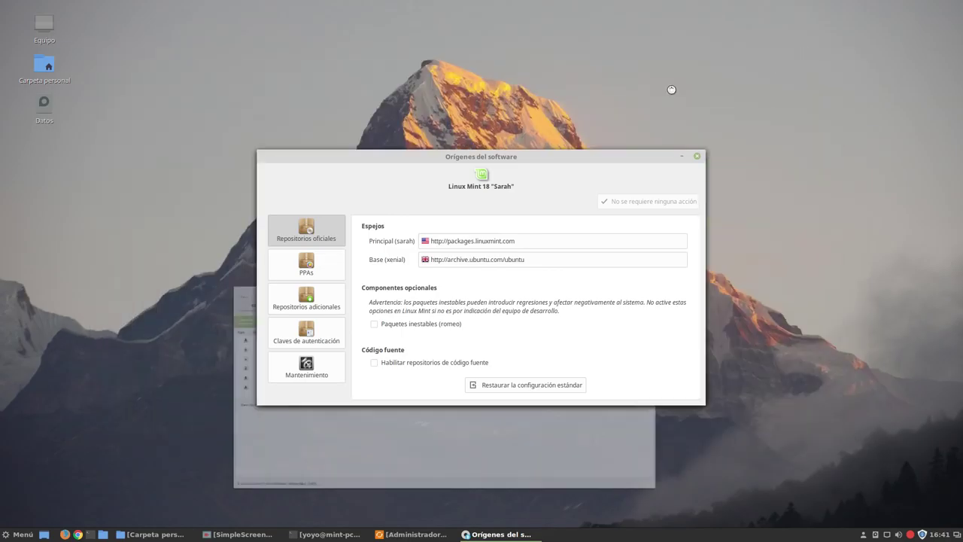
Reposition the software sources window, show its list of PPAs, and look through the first entries
drag(502, 153, 391, 54)
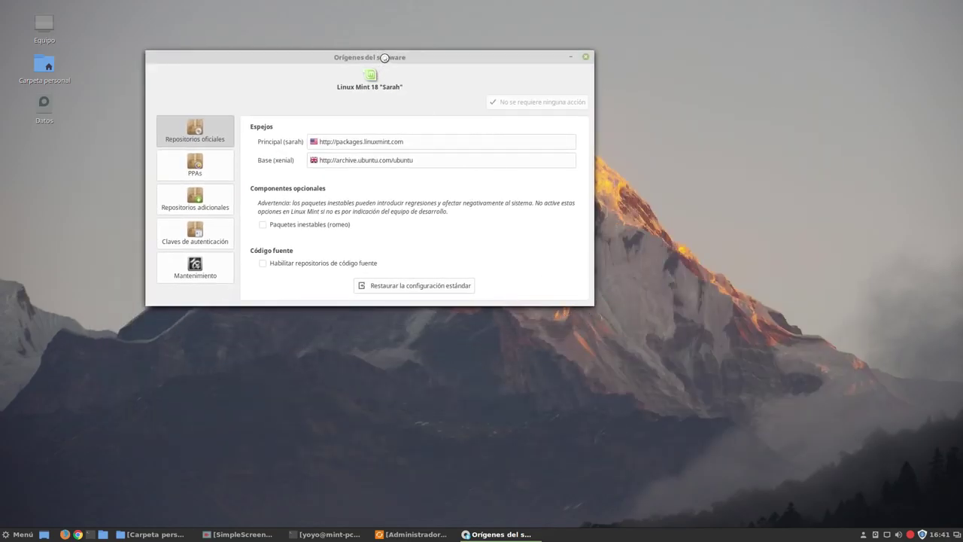
drag(384, 57, 442, 97)
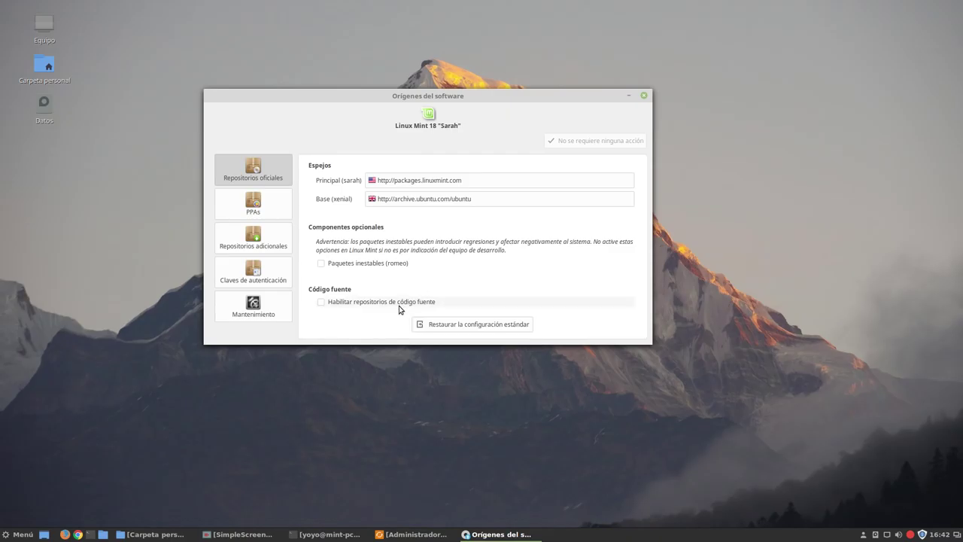
click(242, 207)
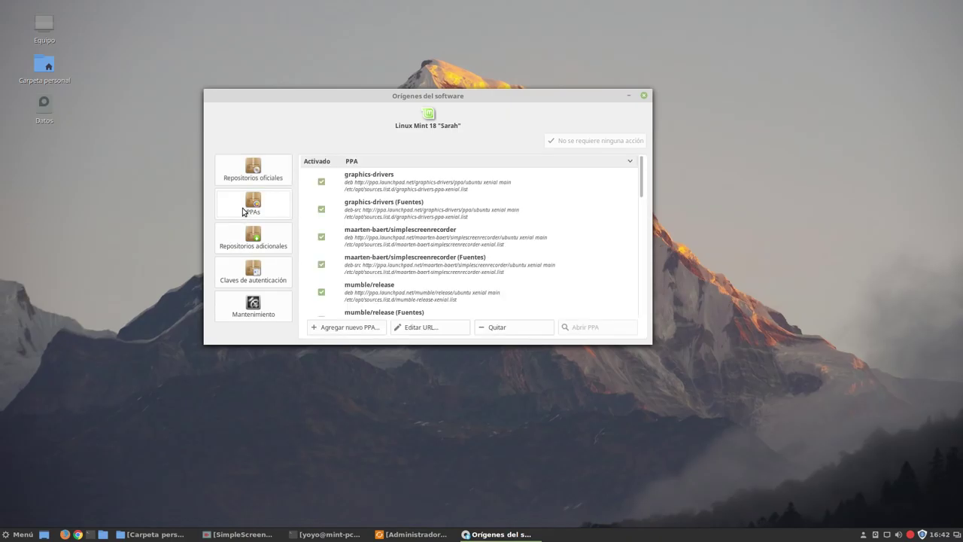
drag(374, 97, 289, 60)
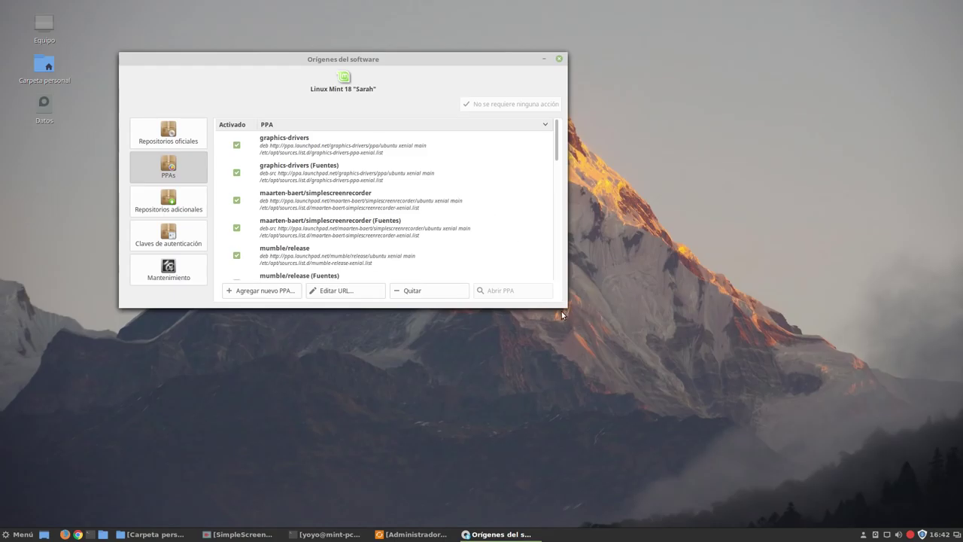
drag(365, 60, 488, 74)
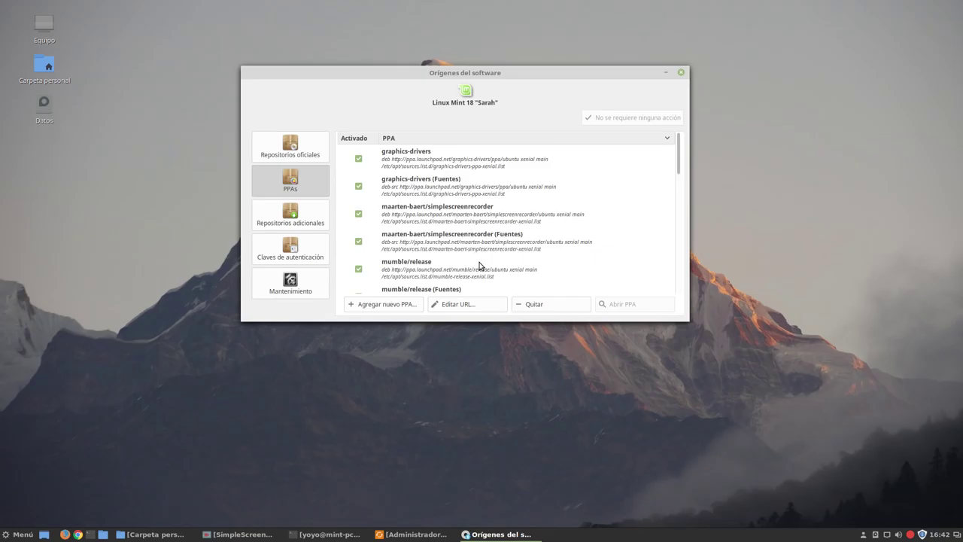
scroll(471, 241, down, 1)
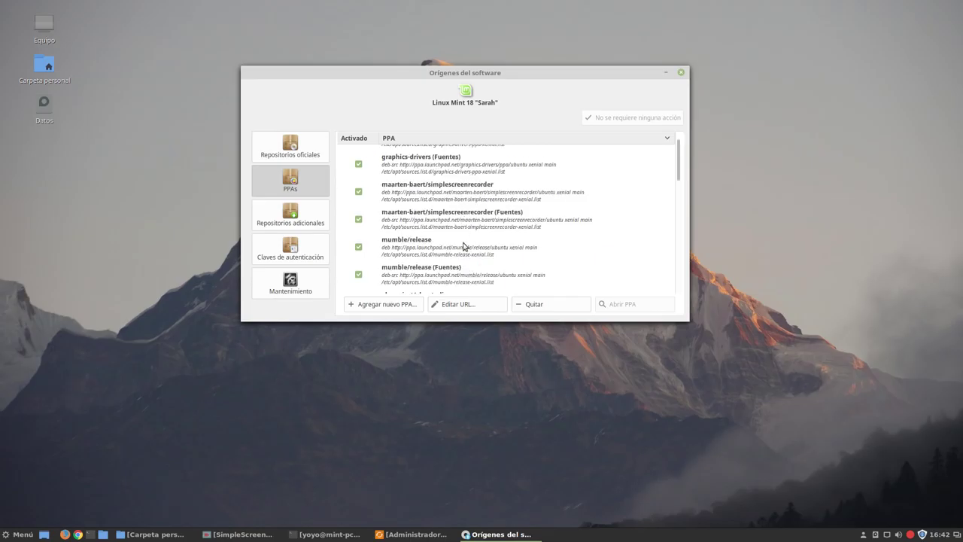
scroll(420, 250, up, 1)
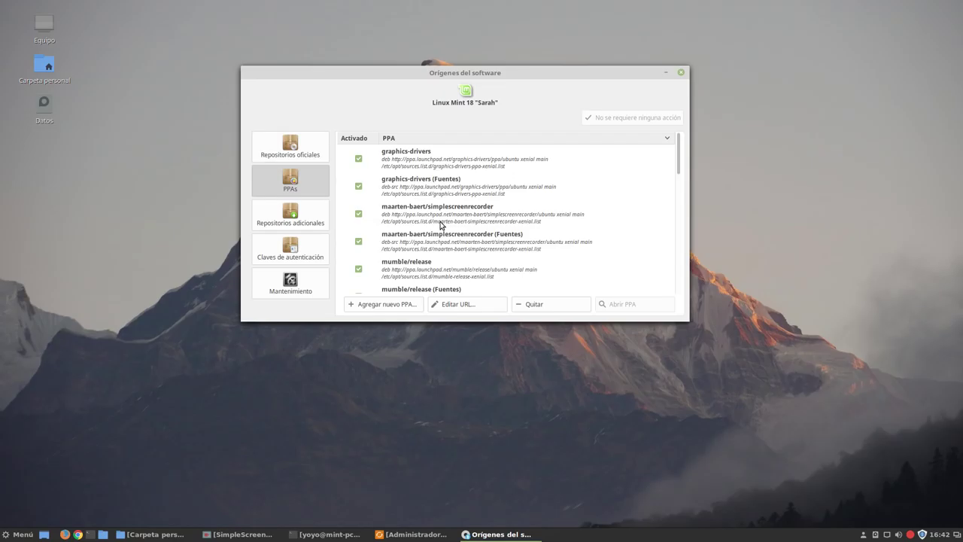
View the editable URL of the graphics-drivers PPA and cancel without changing it
click(436, 164)
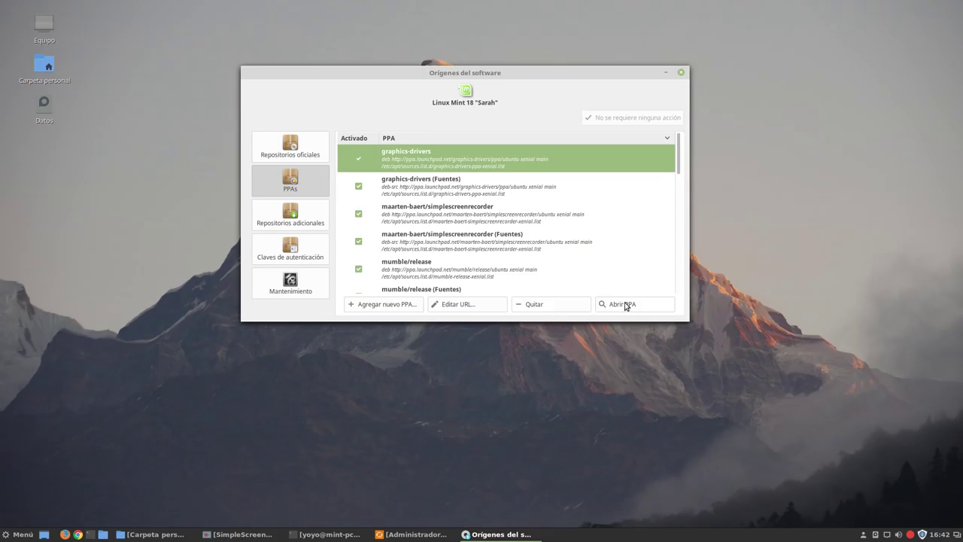
click(454, 306)
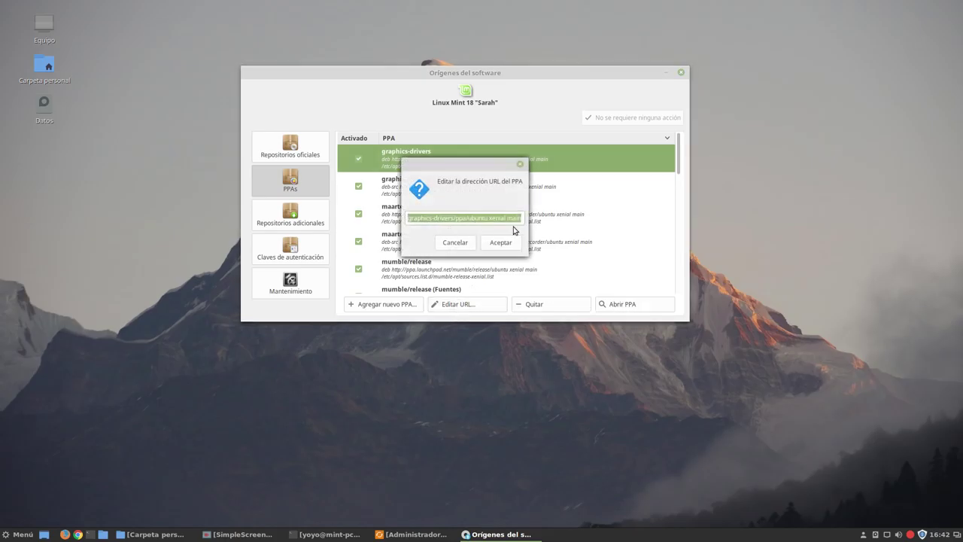
click(456, 244)
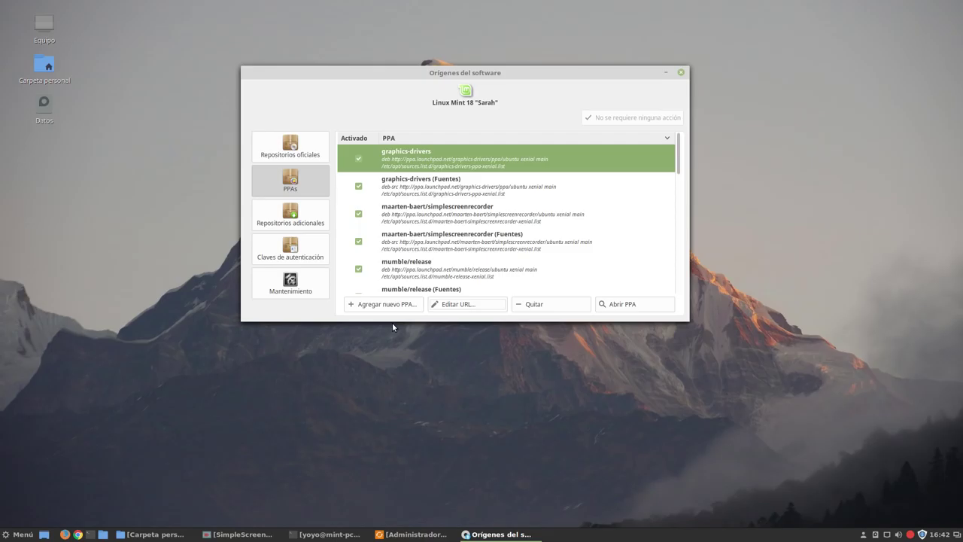
Open the prompt for adding a new PPA, highlight its sample ppa:username/ppa text, and cancel it
click(370, 308)
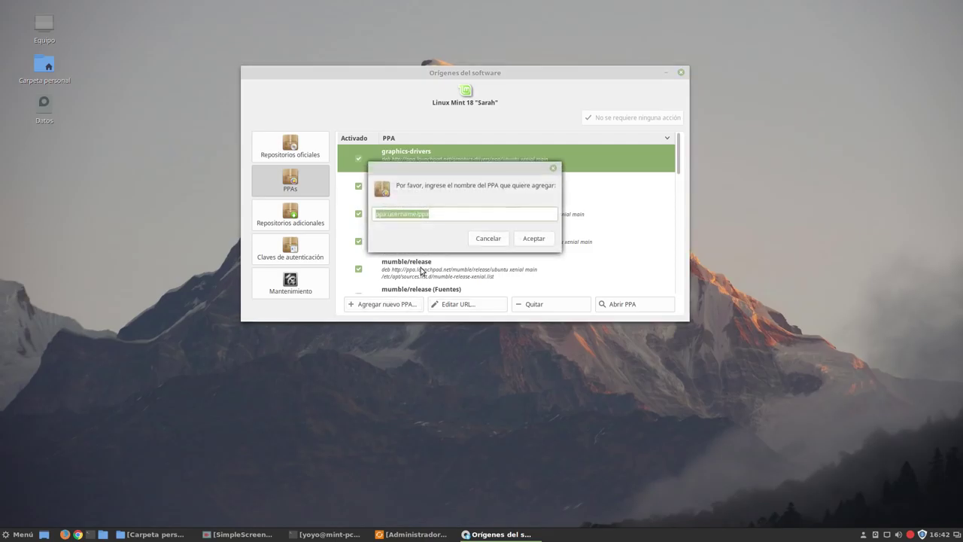
click(451, 214)
drag(430, 212, 351, 210)
click(482, 239)
Look through the whole PPA list, select the simplescreenrecorder binary and source entries in turn, and view the additional repositories
scroll(484, 239, down, 10)
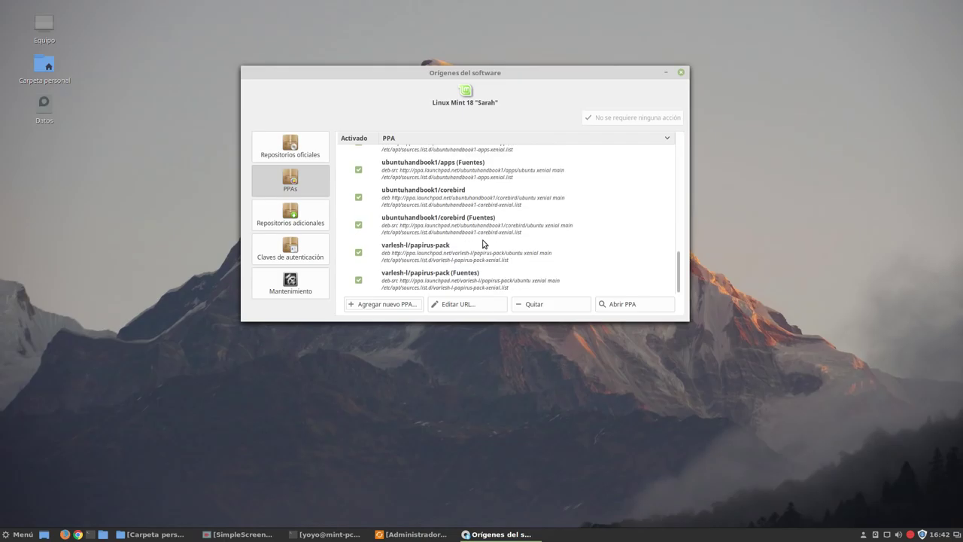
scroll(484, 243, up, 10)
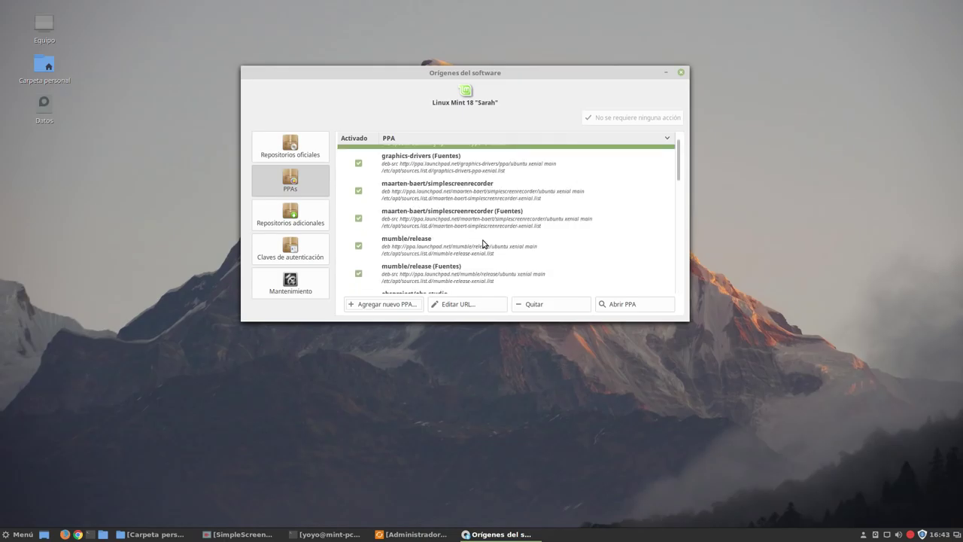
scroll(484, 243, up, 1)
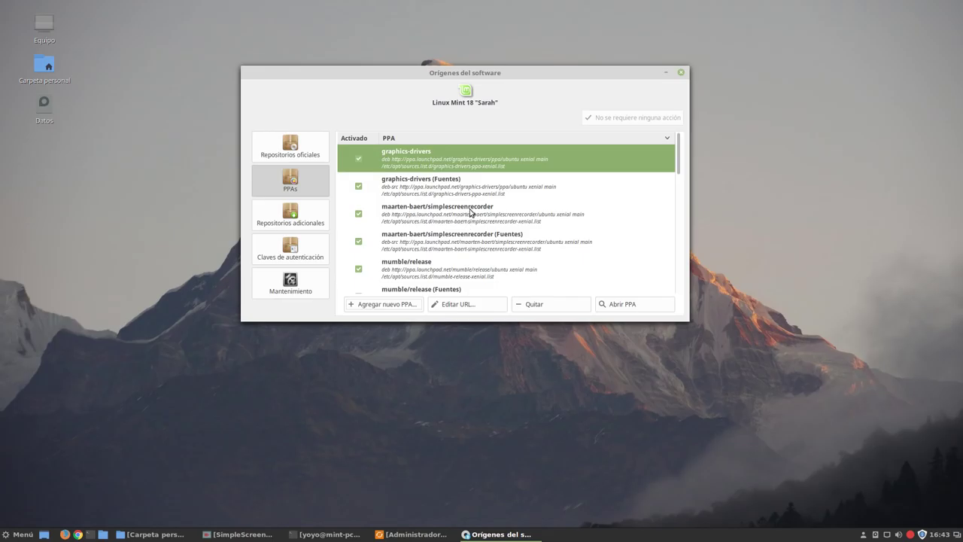
click(441, 223)
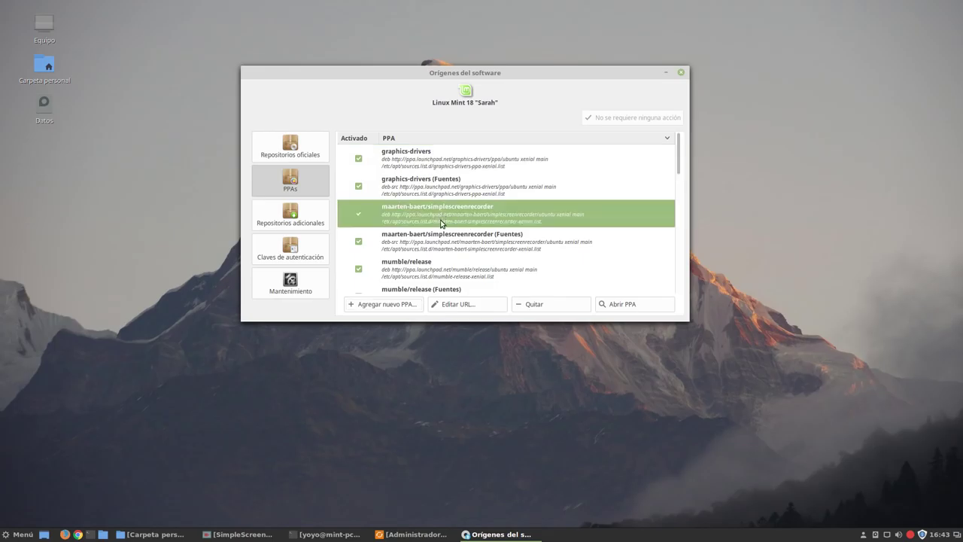
click(456, 242)
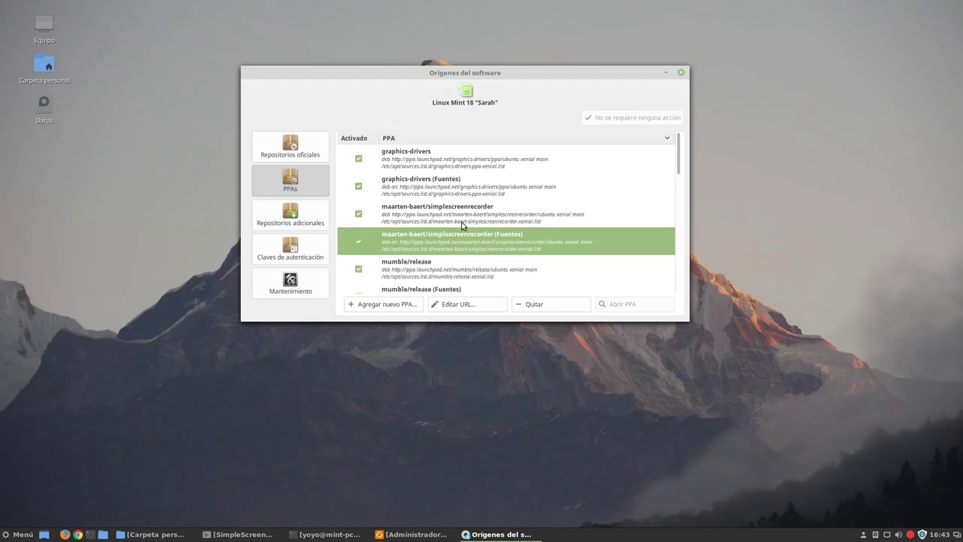
click(306, 219)
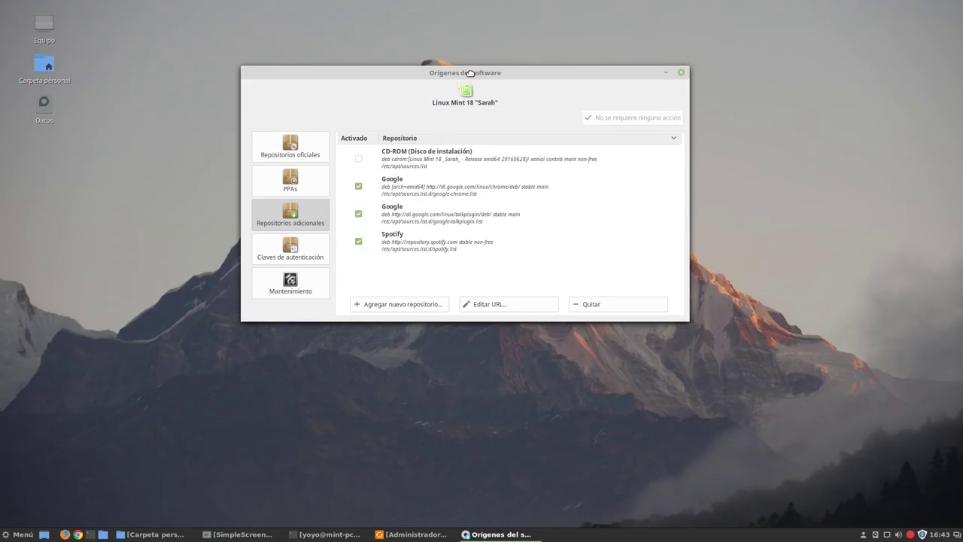
drag(470, 74, 376, 73)
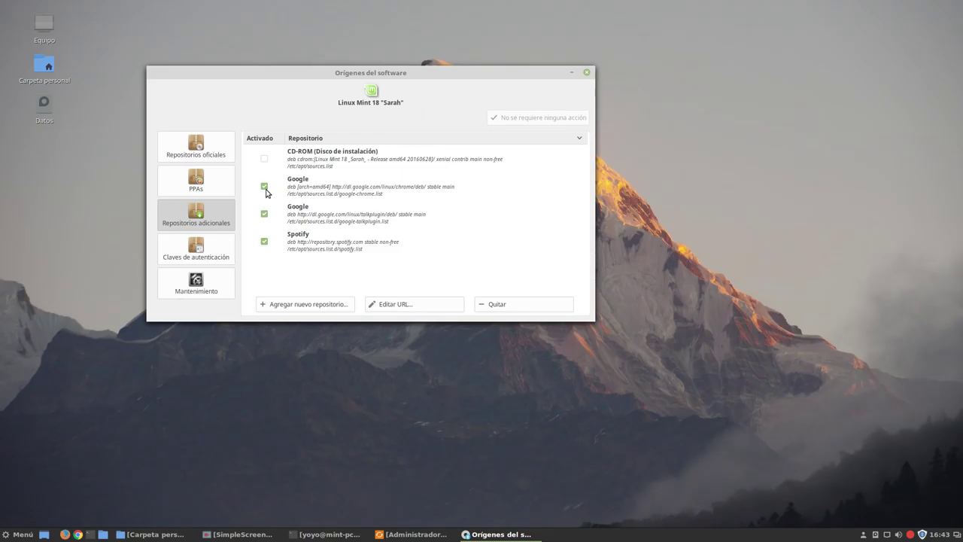
Switch to the file manager and open the folder /etc/apt/sources.list.d from the file system root
click(151, 534)
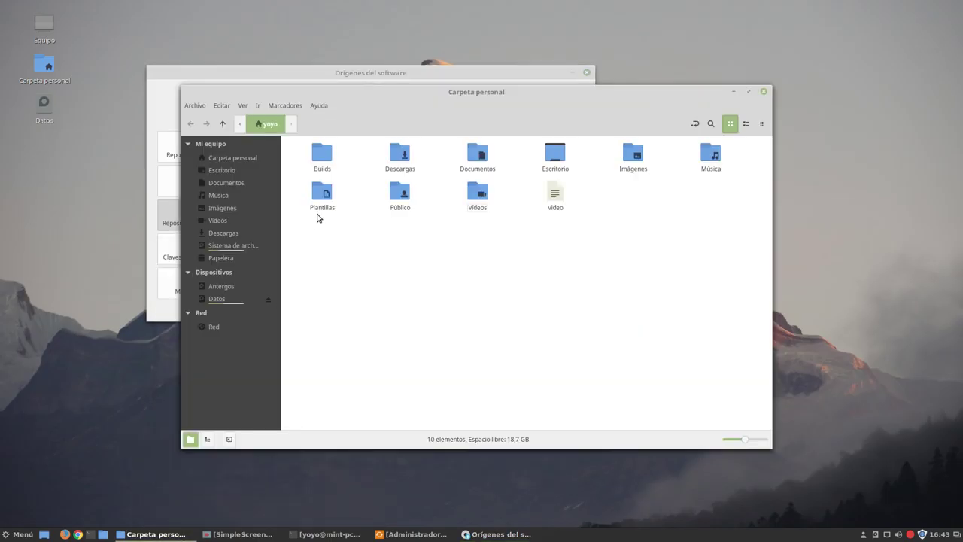
click(240, 244)
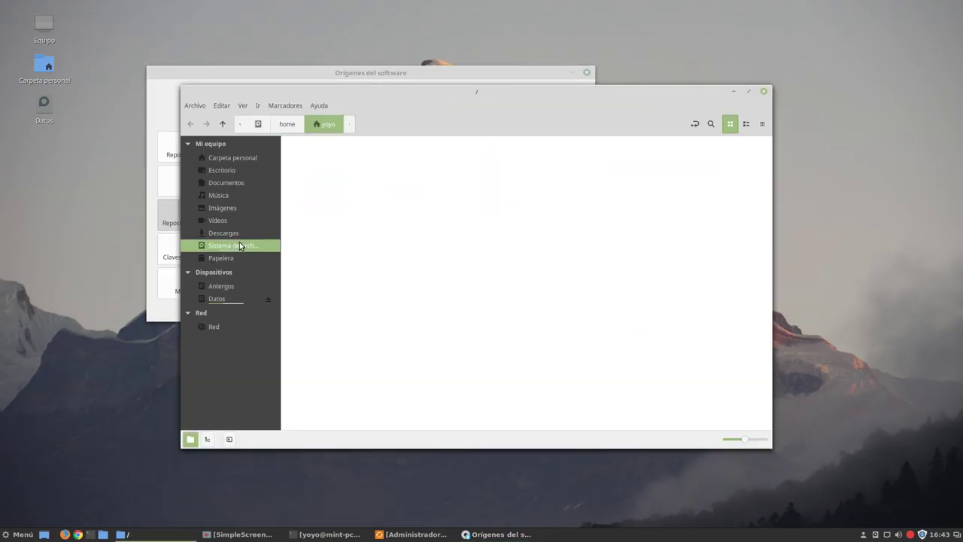
double_click(635, 166)
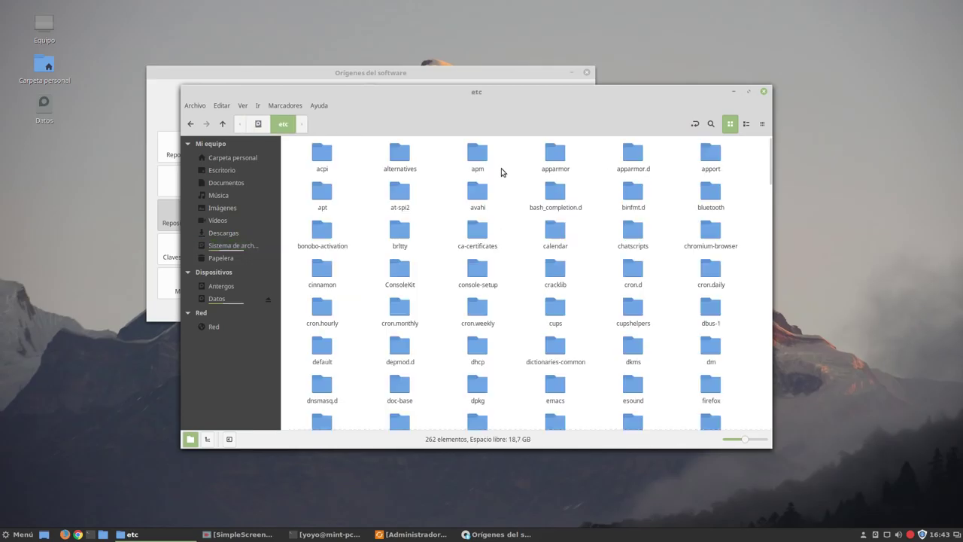
double_click(324, 192)
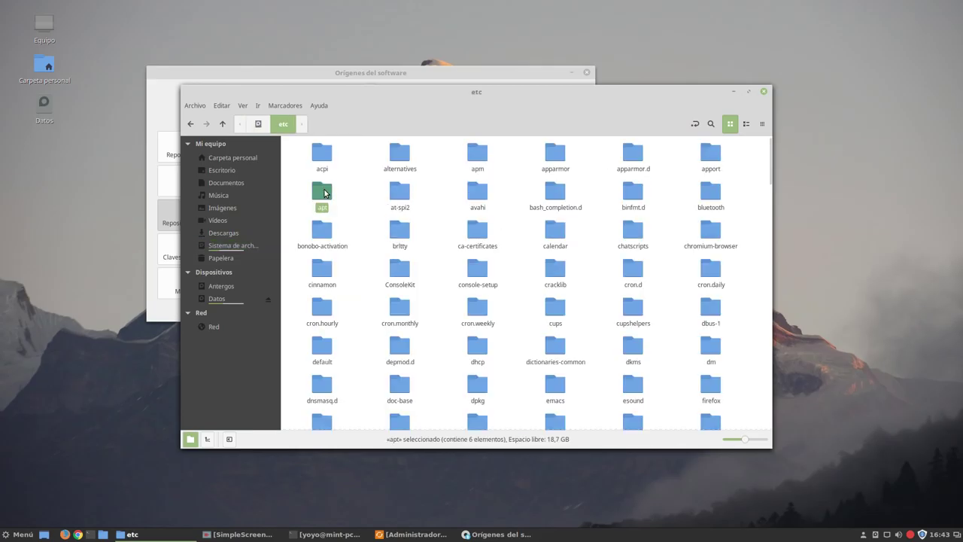
double_click(470, 163)
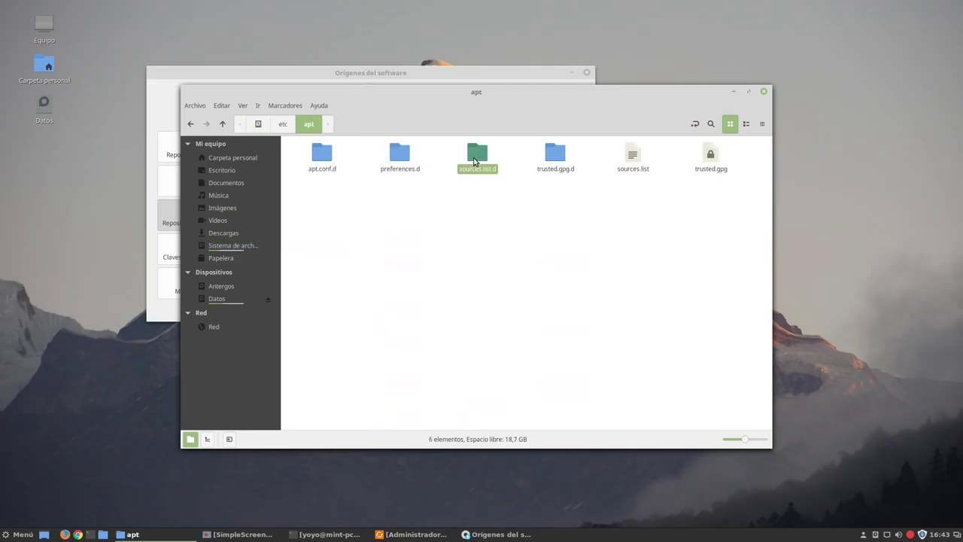
View the repository line of google-chrome.list in the text editor, close it, and minimize the file manager at the apt folder
click(323, 162)
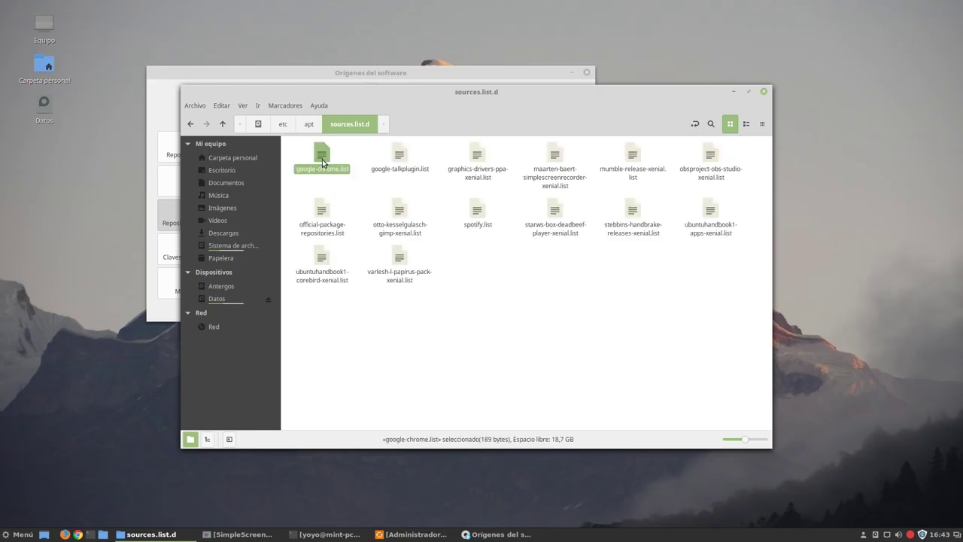
right_click(323, 163)
click(339, 170)
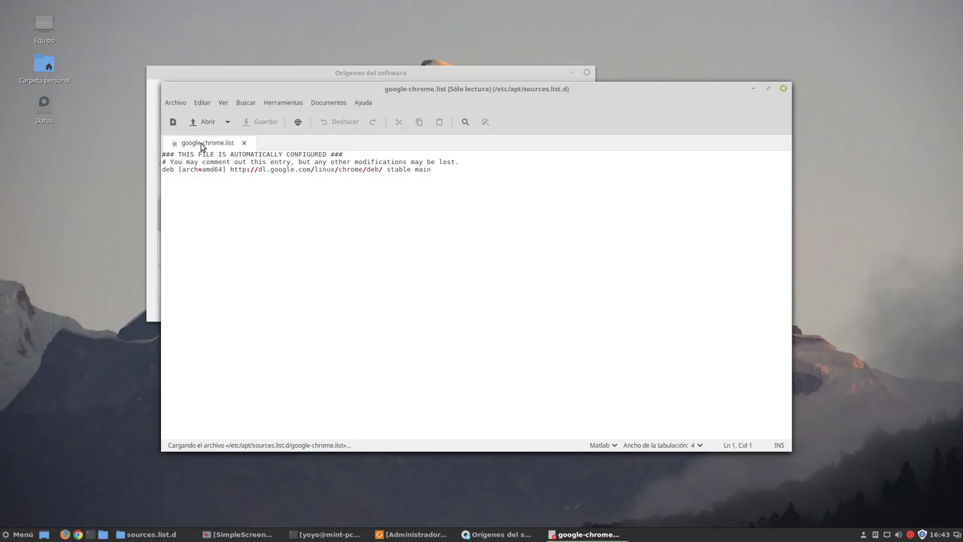
drag(444, 170, 154, 155)
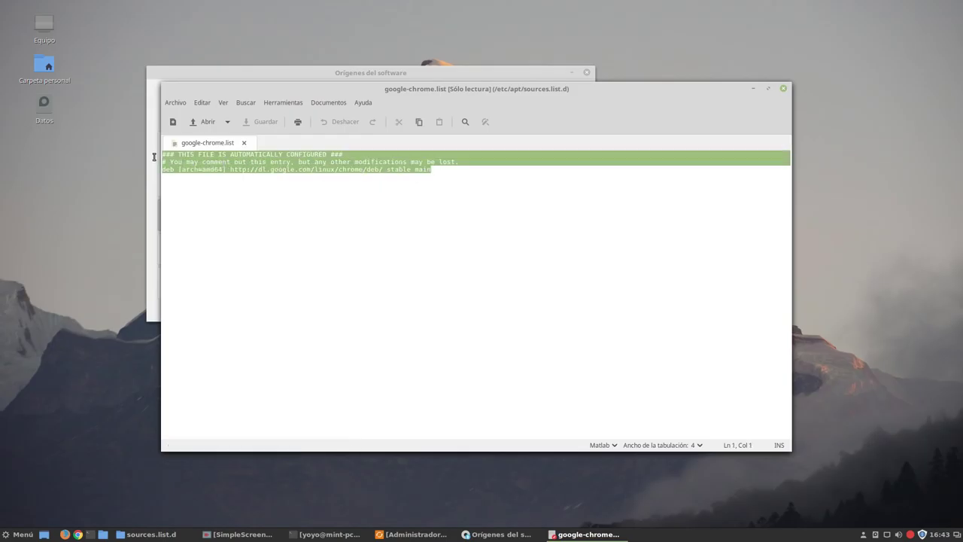
click(216, 190)
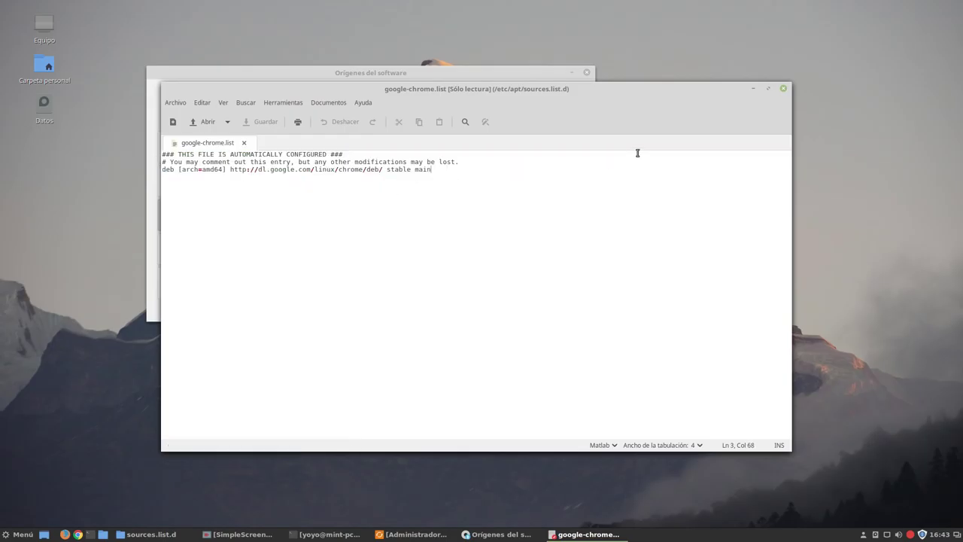
click(785, 90)
click(191, 124)
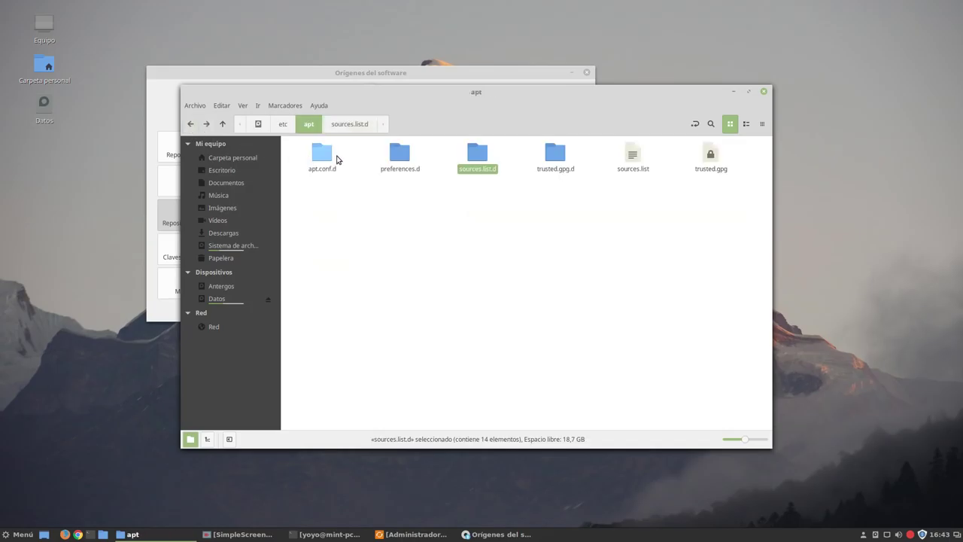
click(733, 92)
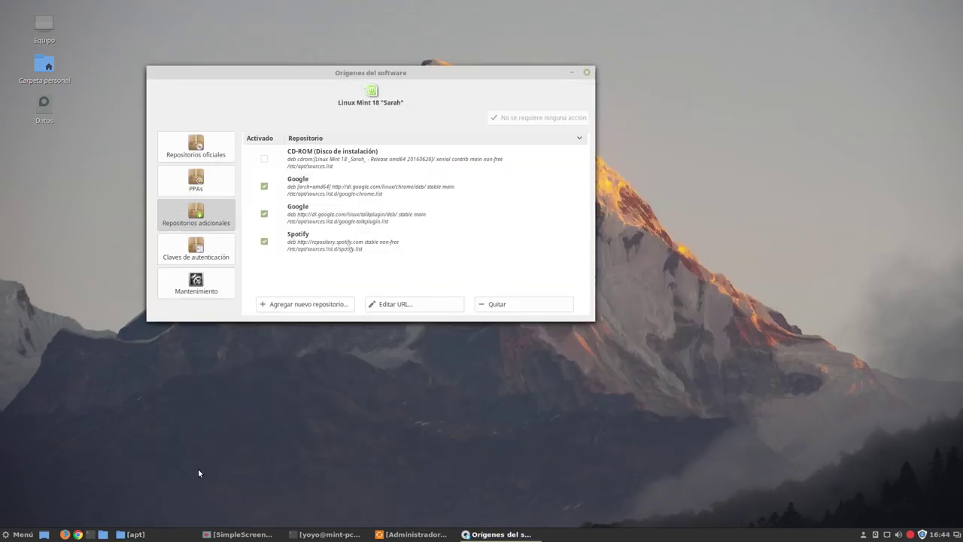
In Firefox, go from Google's product list to the Chrome for Linux download, read its note on the Google repository, and close the browser
click(65, 535)
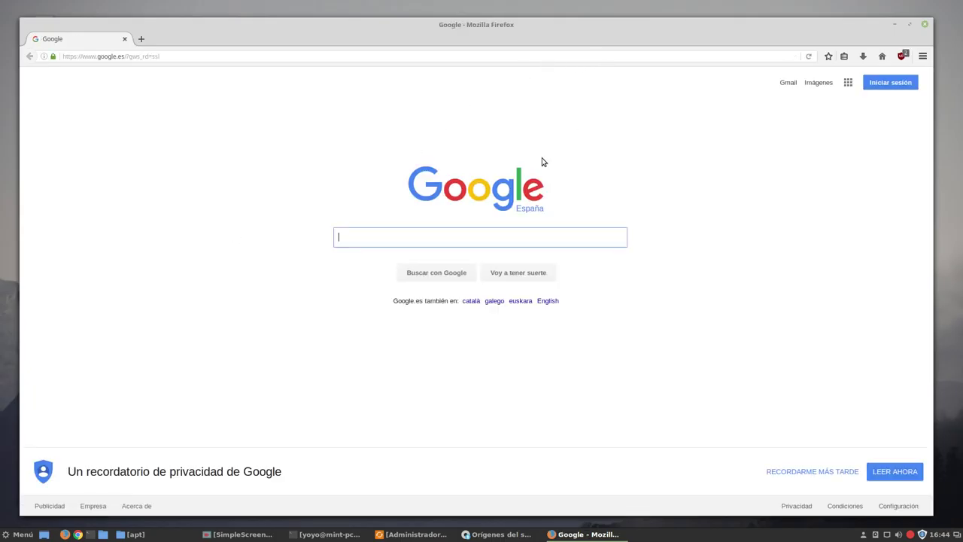
click(846, 86)
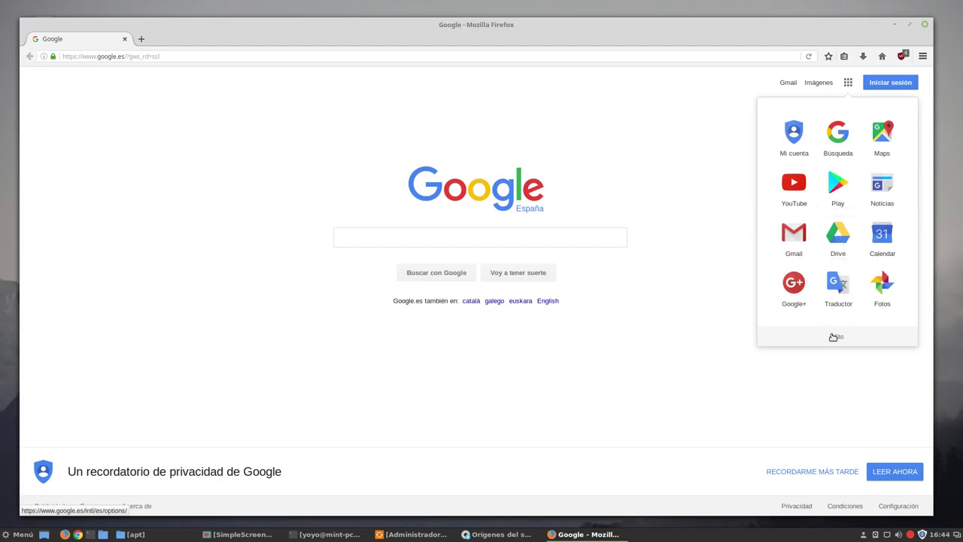
click(832, 336)
click(827, 336)
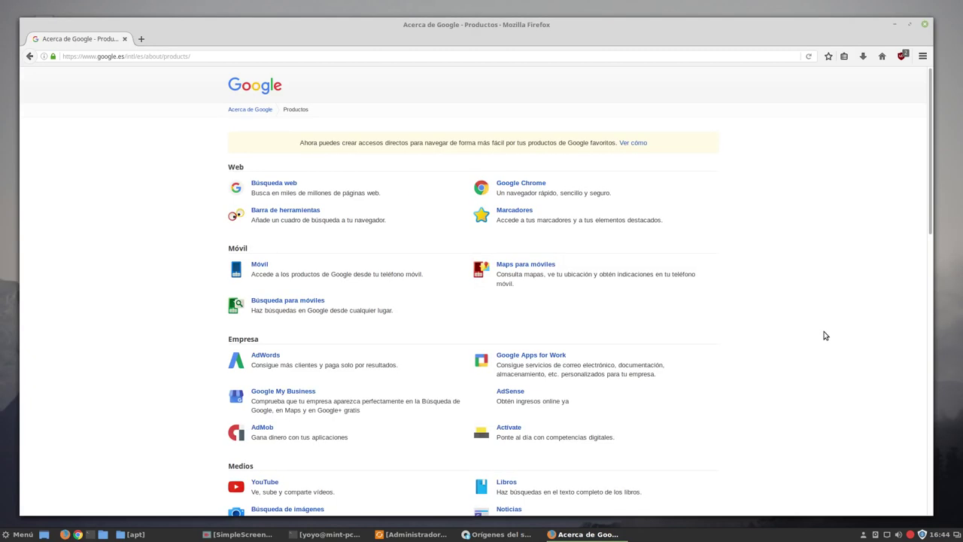
click(510, 182)
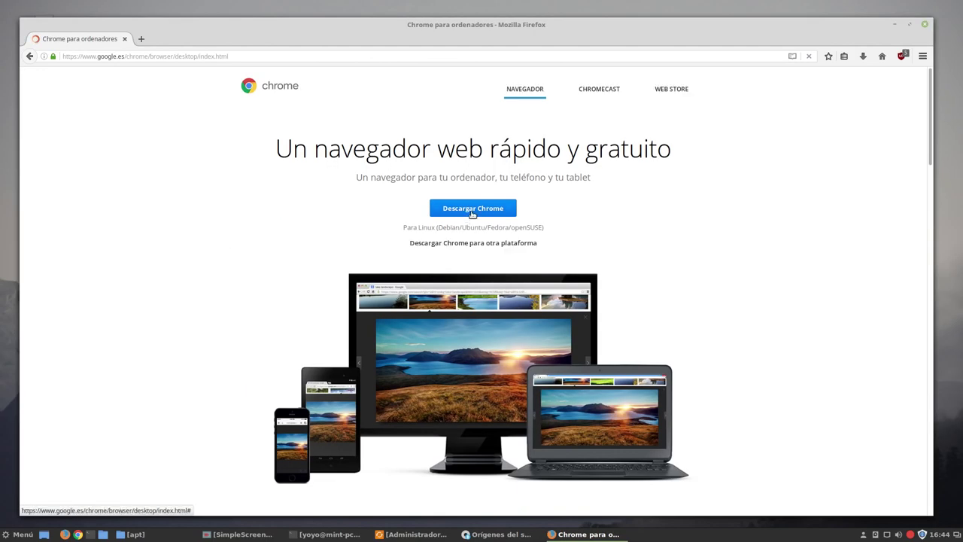
click(473, 209)
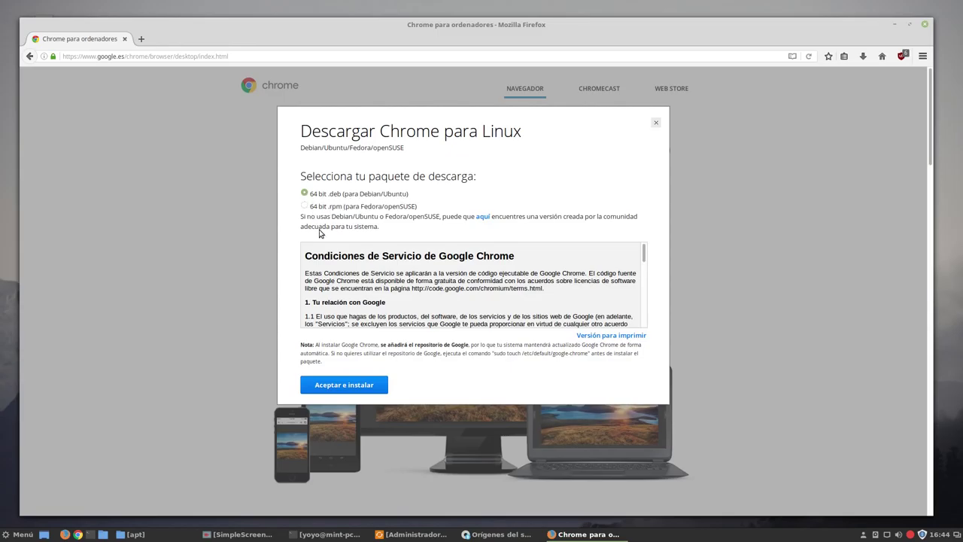
click(925, 26)
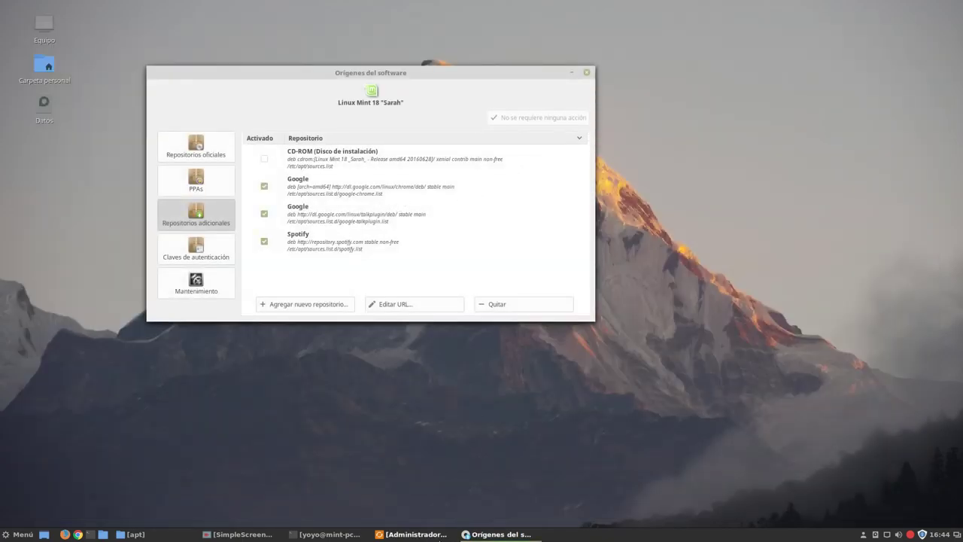
Bring back the file manager, open sources.list.d, select google-chrome.list, and minimize the window
click(132, 535)
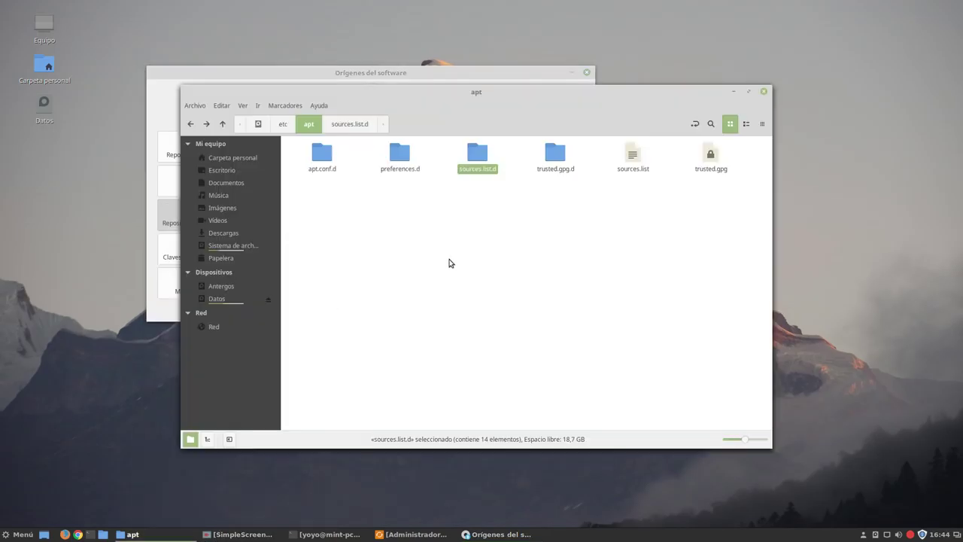
double_click(479, 162)
click(328, 160)
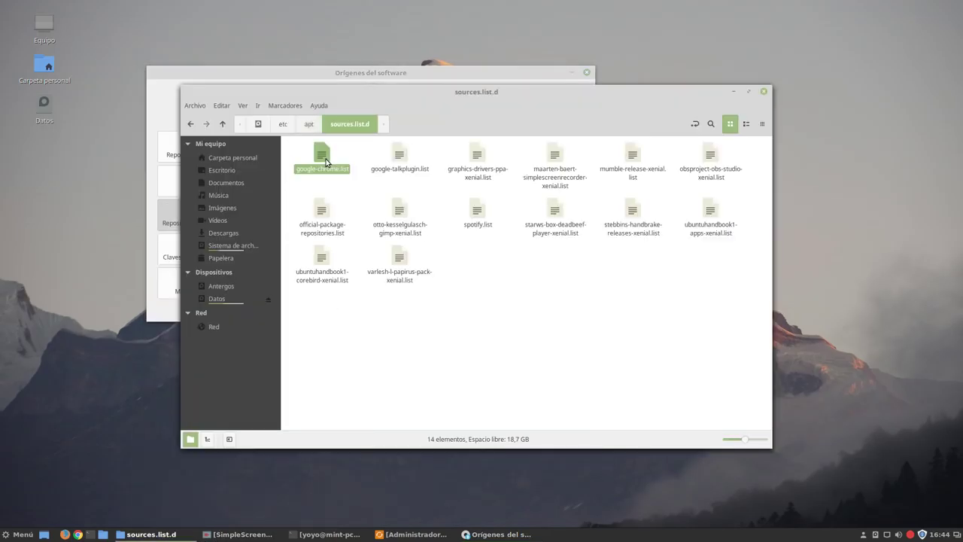
click(732, 92)
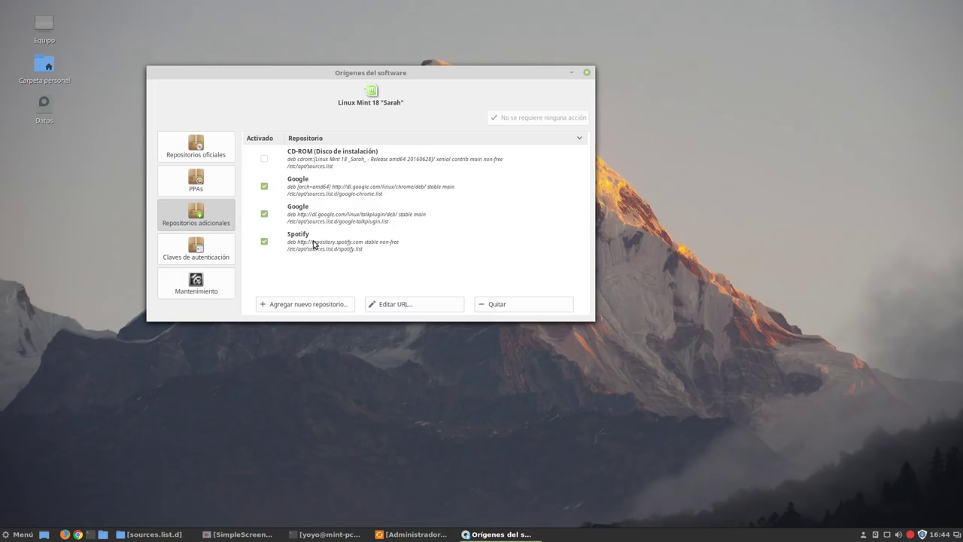
Inspect the Google Chrome and Spotify entries, then view the URL editing and new repository dialogs, cancelling both
click(343, 197)
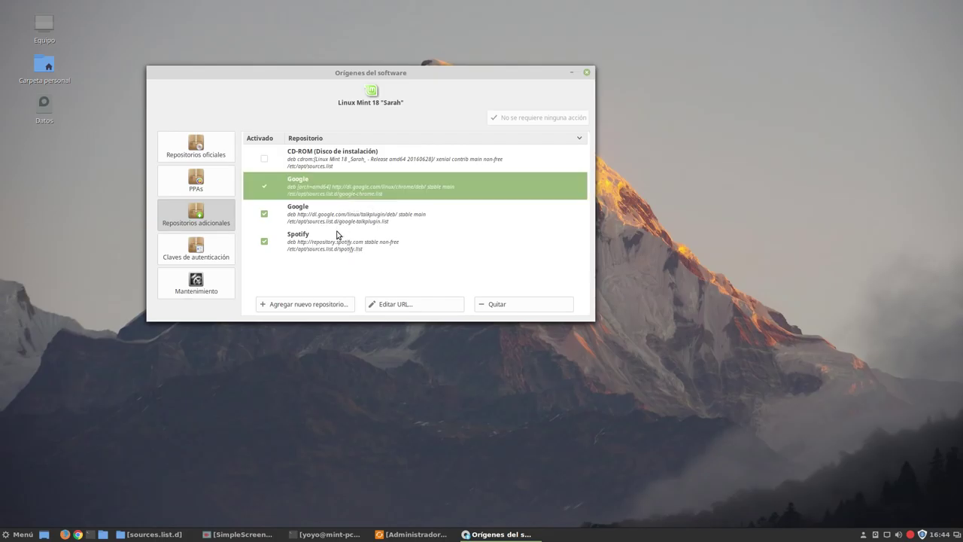
click(367, 238)
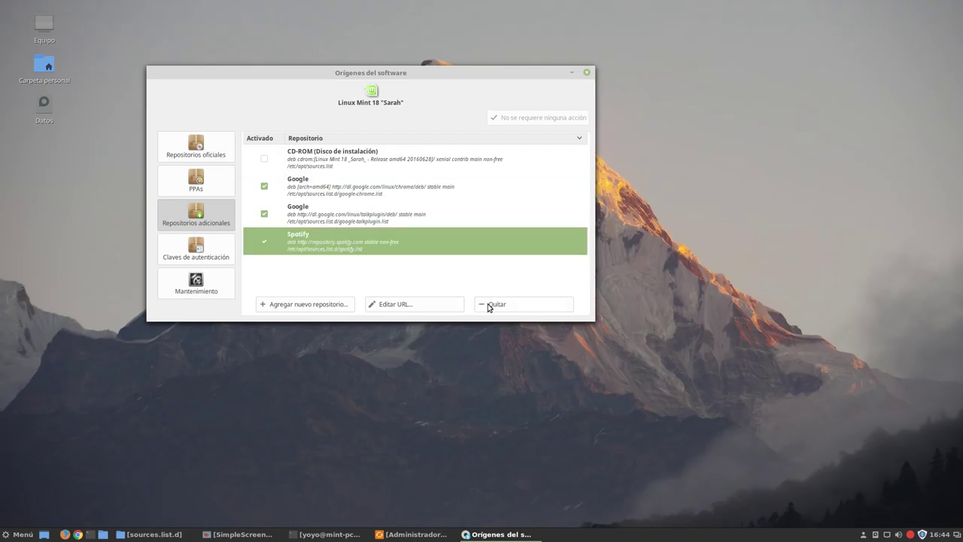
click(413, 304)
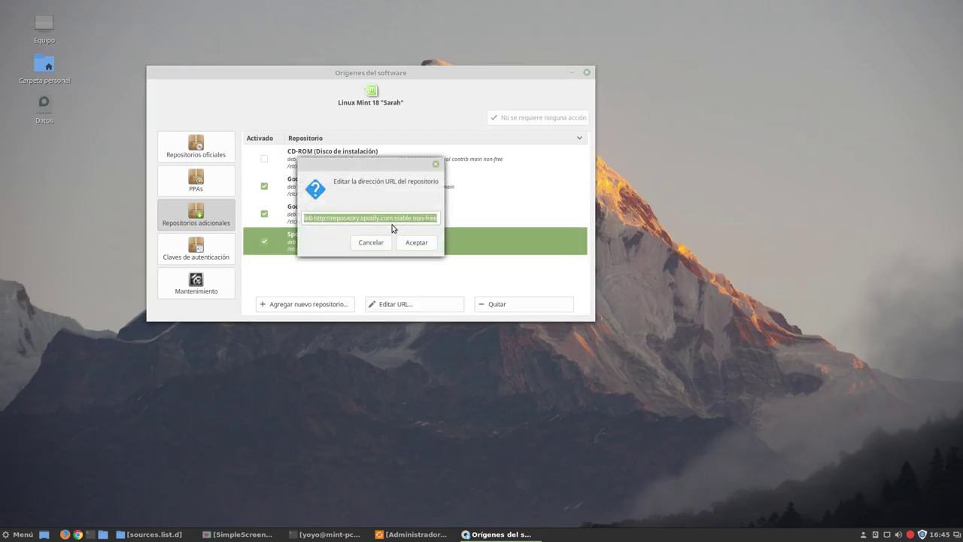
click(366, 241)
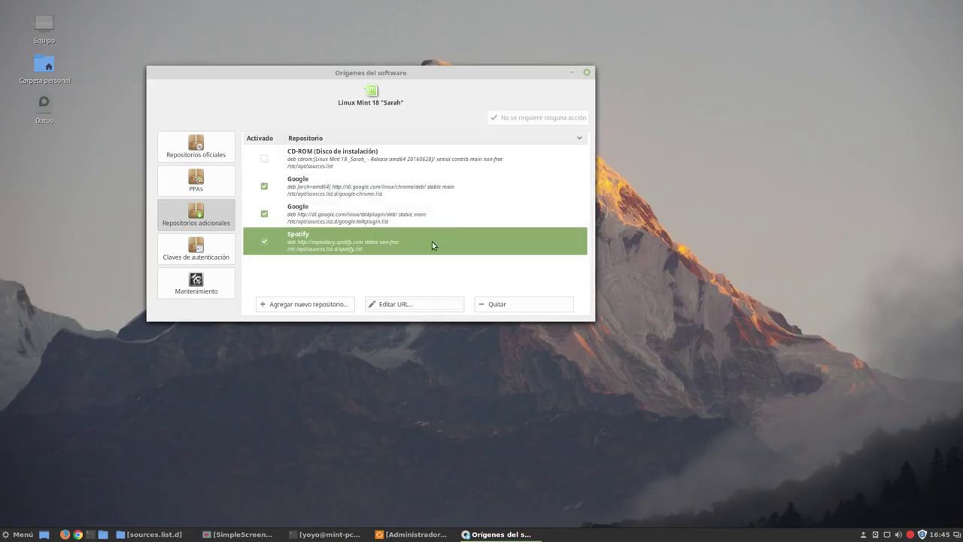
click(317, 305)
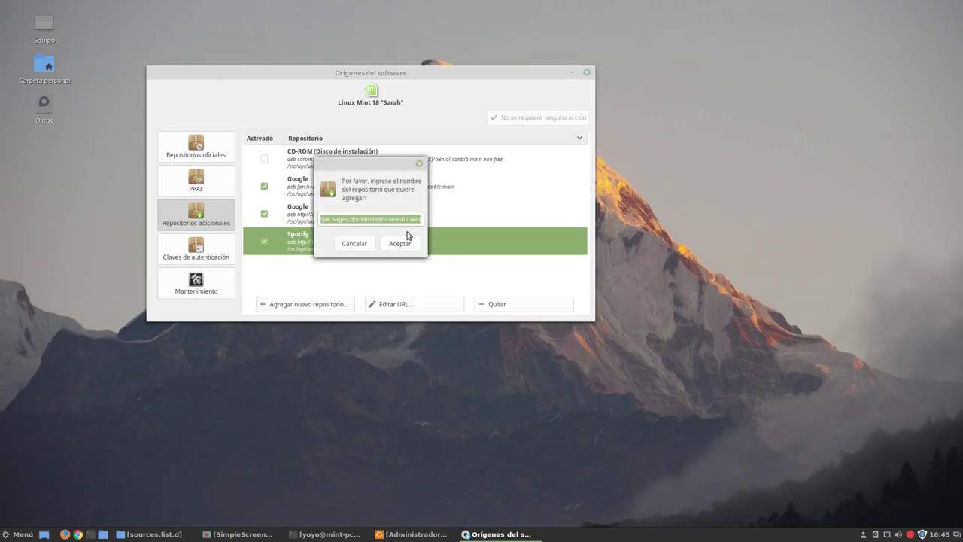
click(347, 249)
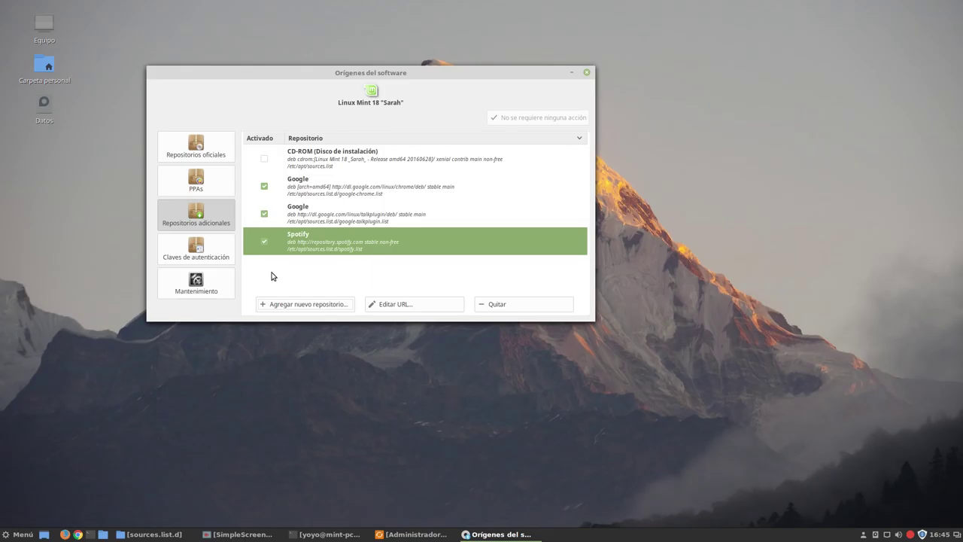
View the authentication keys and look through the whole list
click(209, 259)
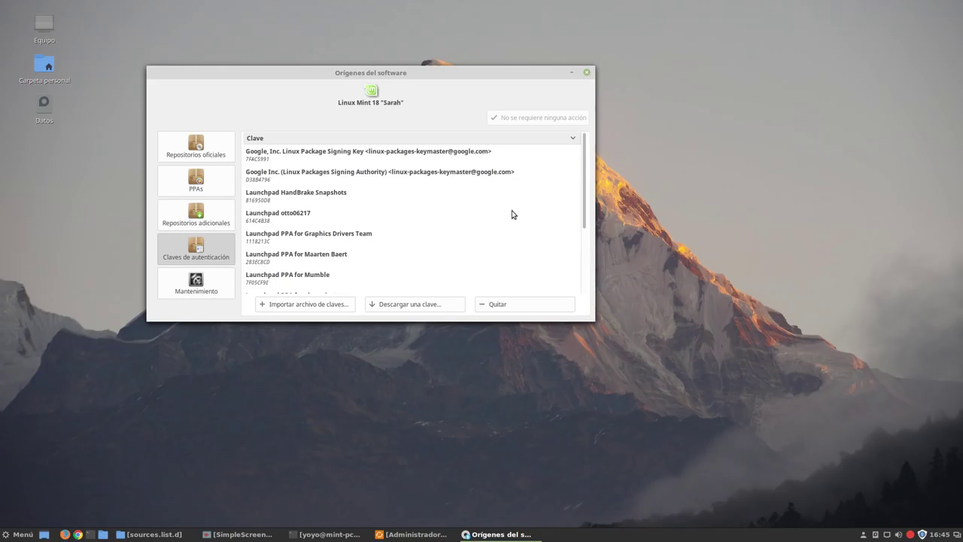
scroll(576, 239, down, 1)
scroll(576, 240, down, 3)
scroll(564, 241, up, 5)
Select the simplescreenrecorder binary entry among the PPAs and go back through the authentication keys for its counterpart
click(204, 182)
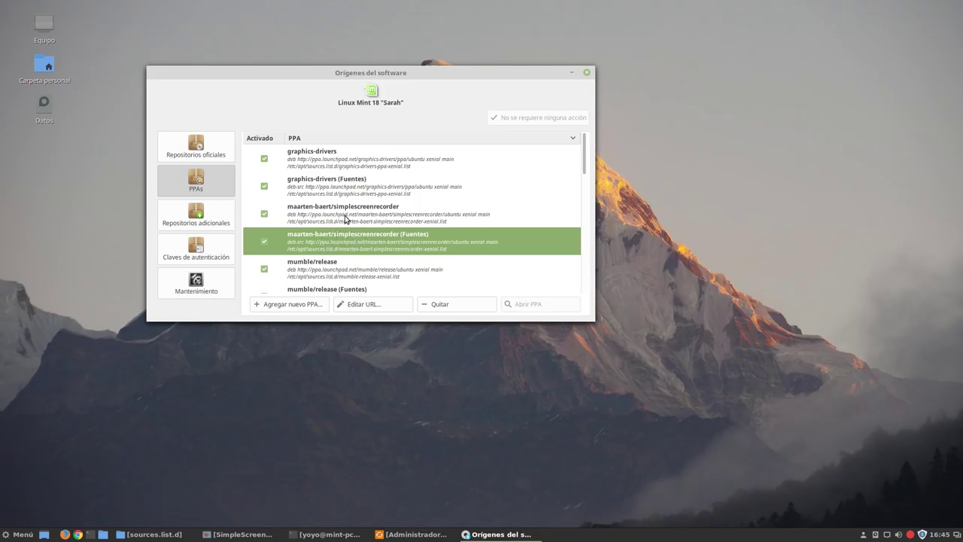
click(369, 208)
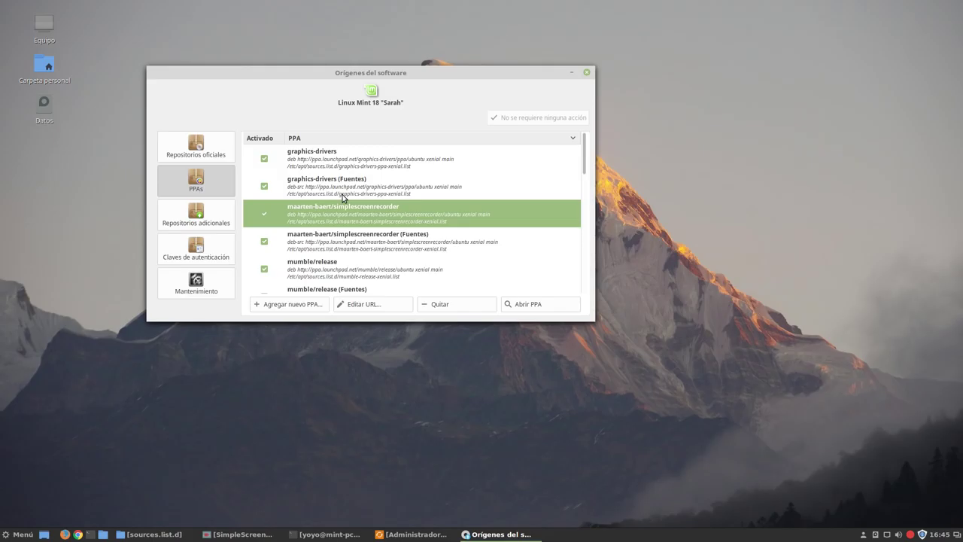
click(210, 253)
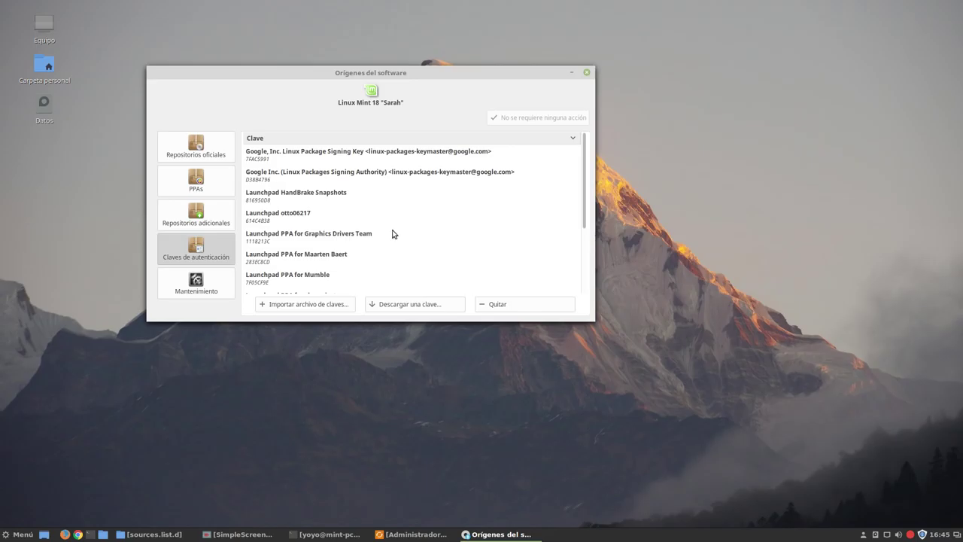
scroll(348, 198, down, 3)
scroll(348, 197, down, 1)
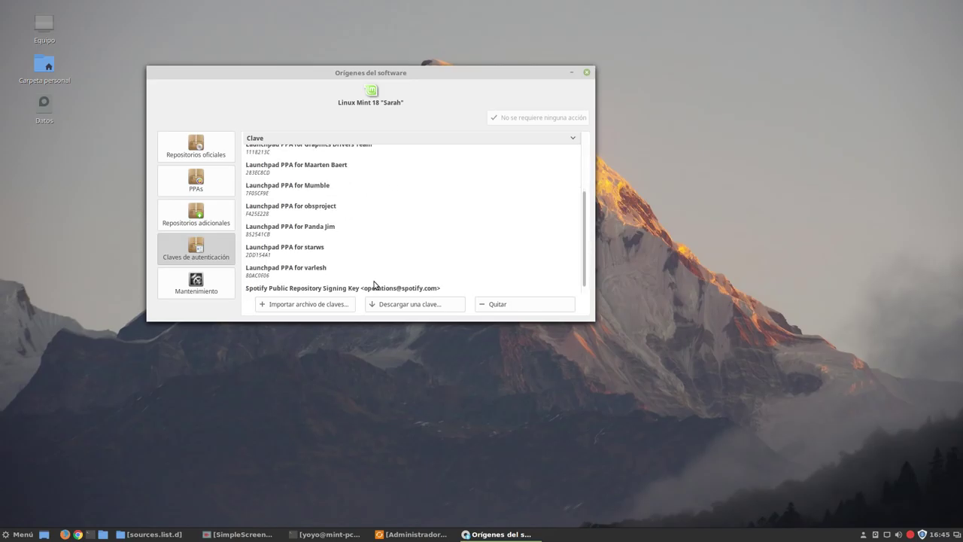
scroll(375, 251, up, 1)
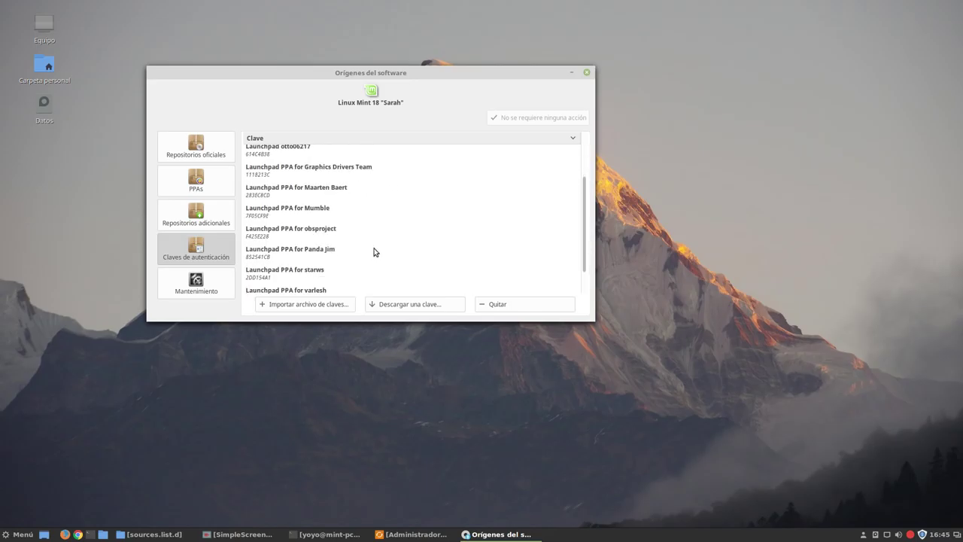
Check the simplescreenrecorder PPA once more, select its matching Launchpad authentication key, and review the rest of the keys
click(205, 181)
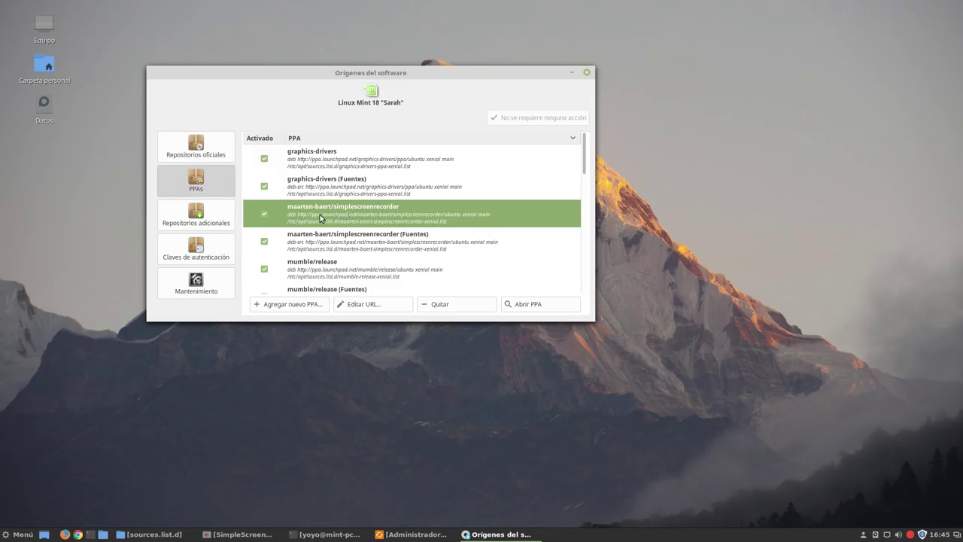
click(198, 259)
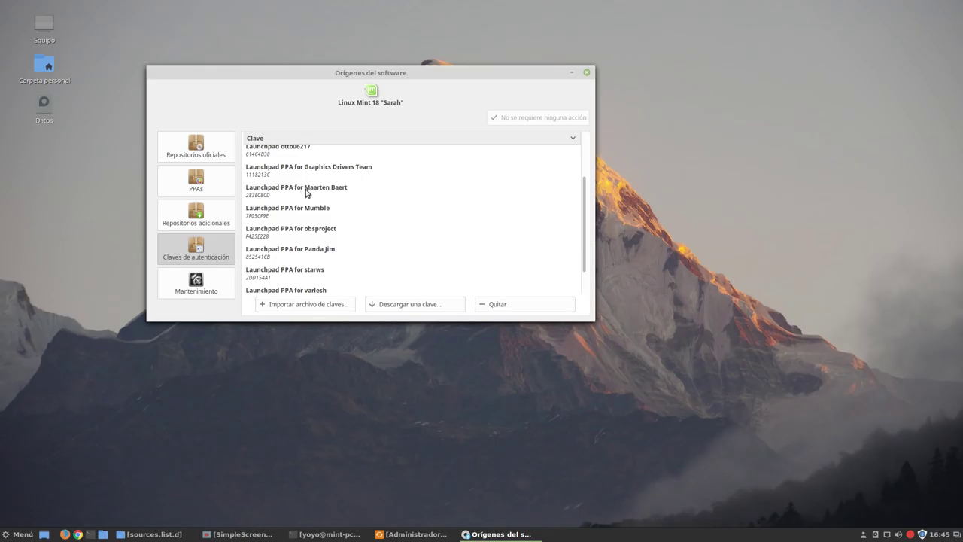
click(309, 192)
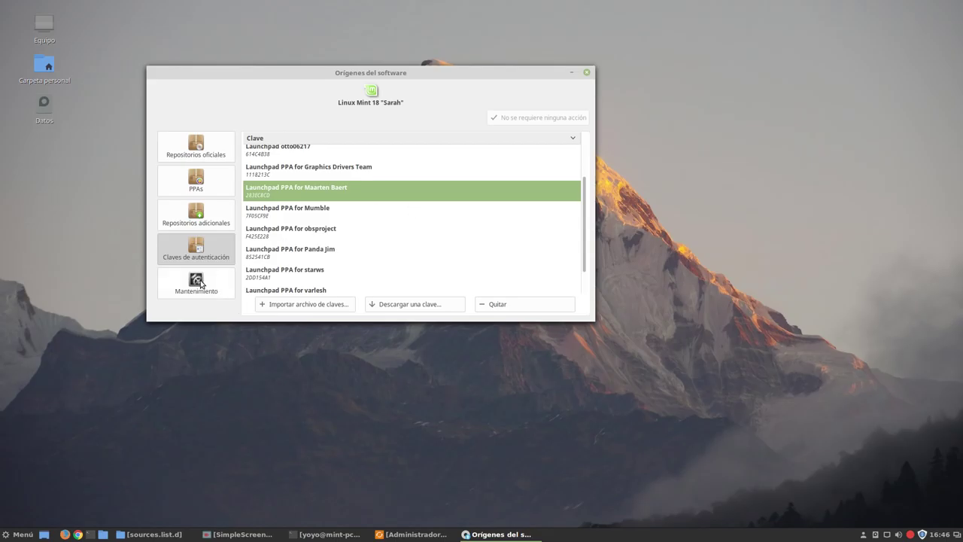
scroll(408, 209, down, 2)
scroll(336, 224, up, 5)
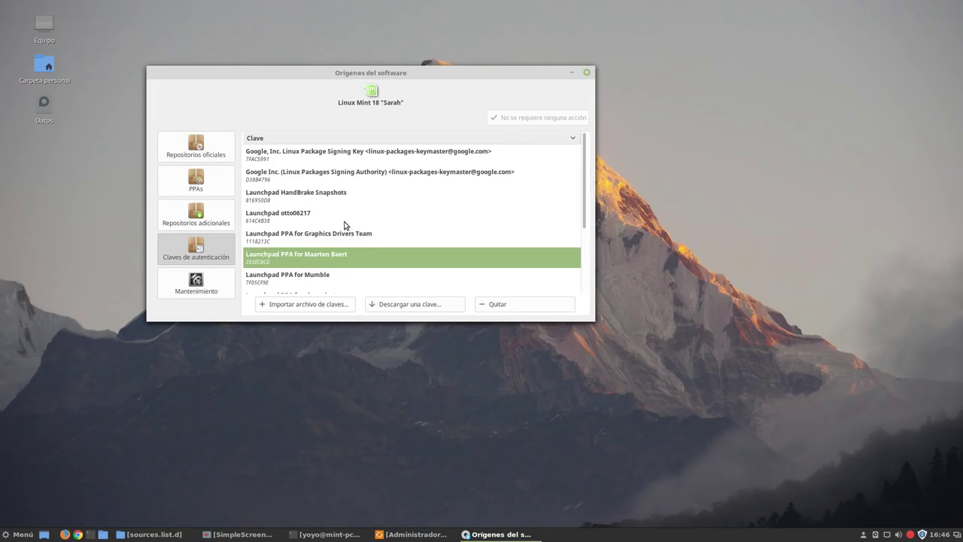
scroll(339, 230, down, 4)
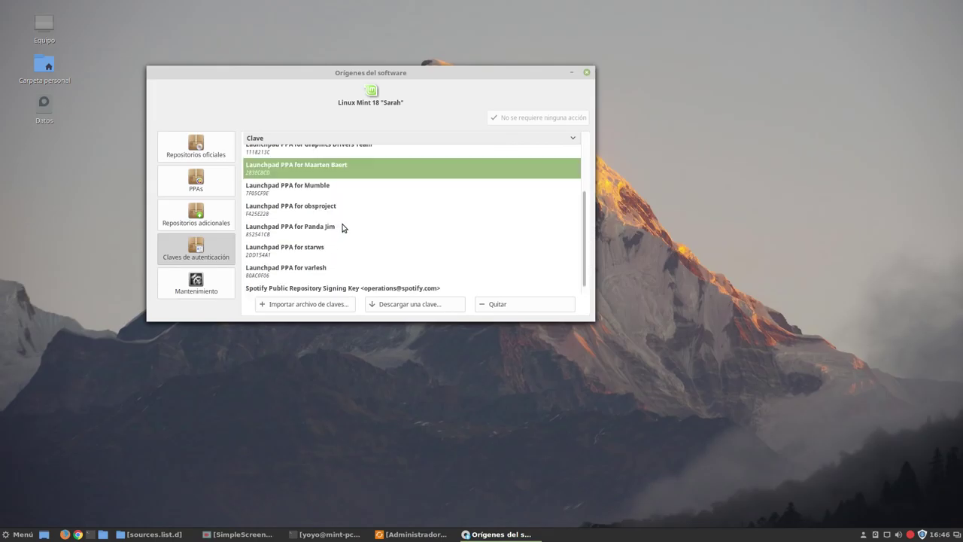
View the maintenance options for repositories, check the official repositories page, and return to maintenance
click(207, 292)
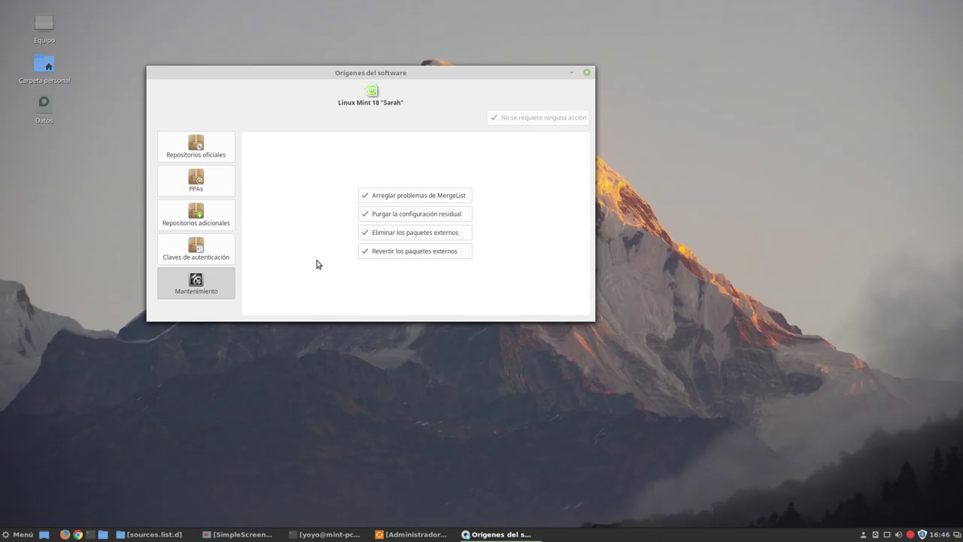
click(201, 155)
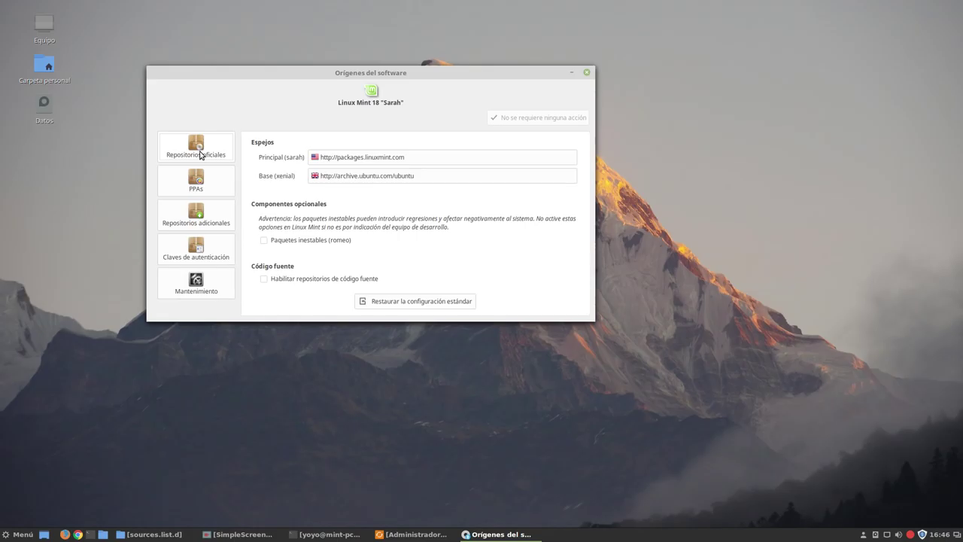
click(219, 280)
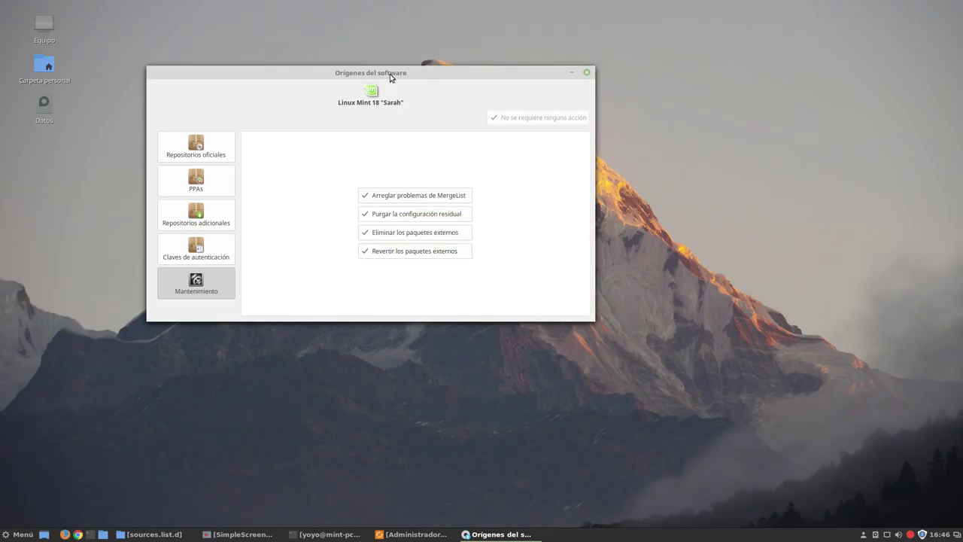
Close the Software Sources window and bring the Update Manager back to the foreground
drag(390, 74, 449, 77)
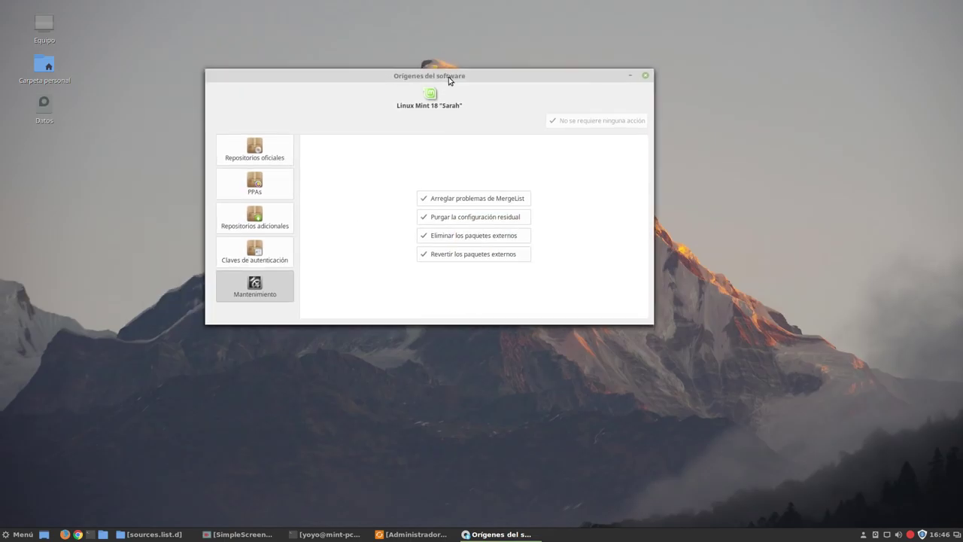
click(645, 76)
click(403, 535)
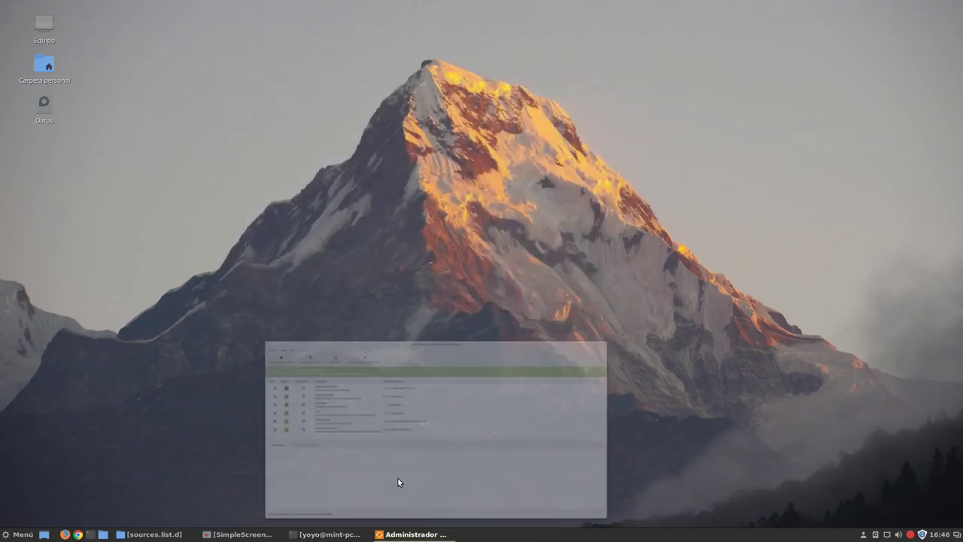
drag(401, 55, 363, 51)
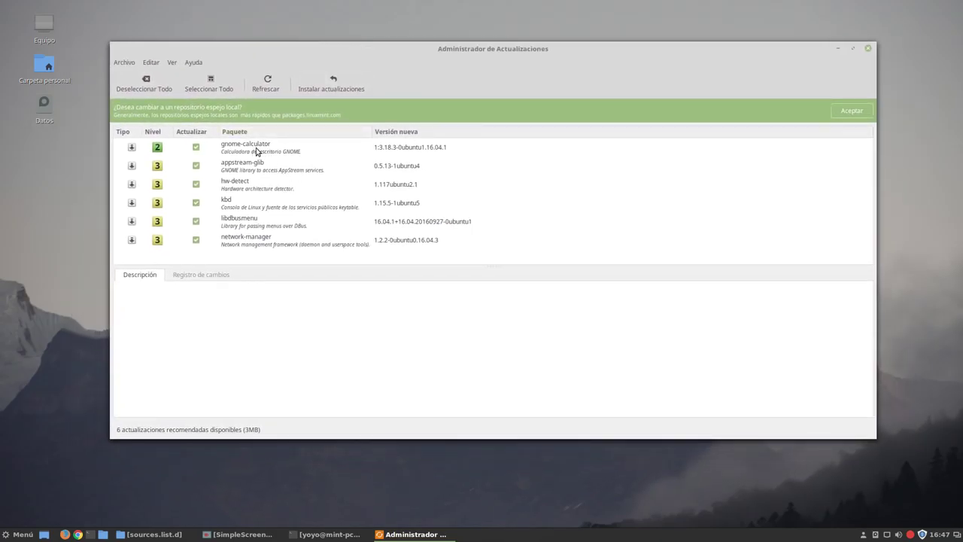
Set the Update Manager's update policy to "Actualizar todo siempre" and confirm it
click(152, 63)
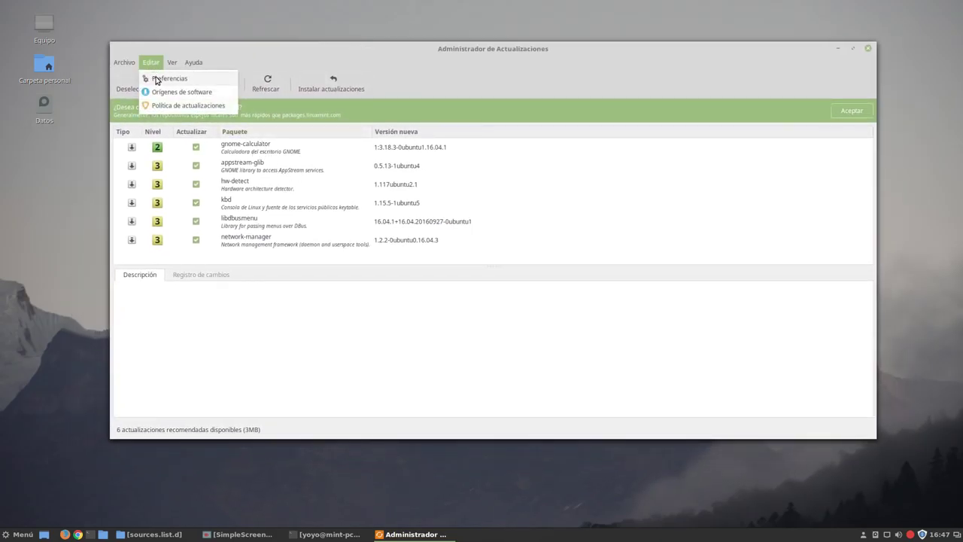
click(398, 334)
click(152, 63)
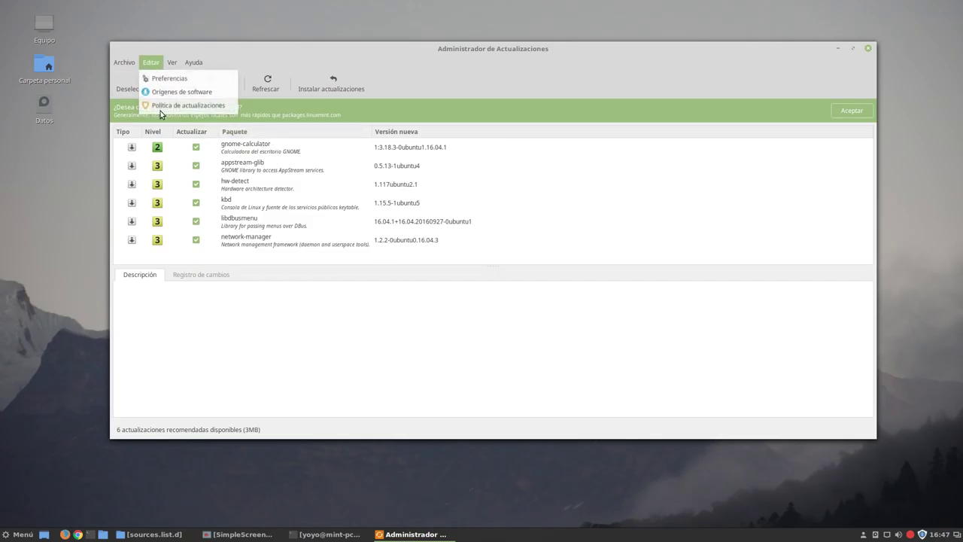
click(163, 111)
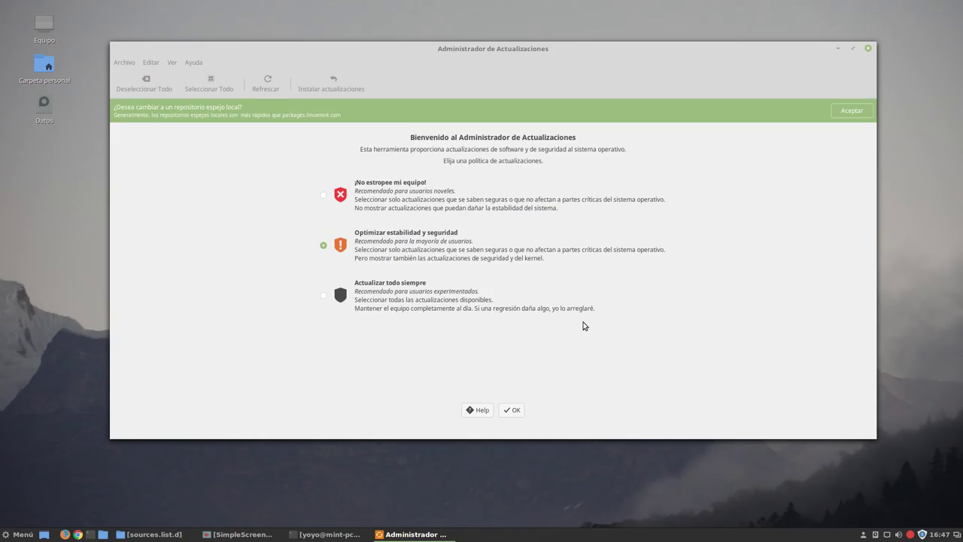
click(324, 296)
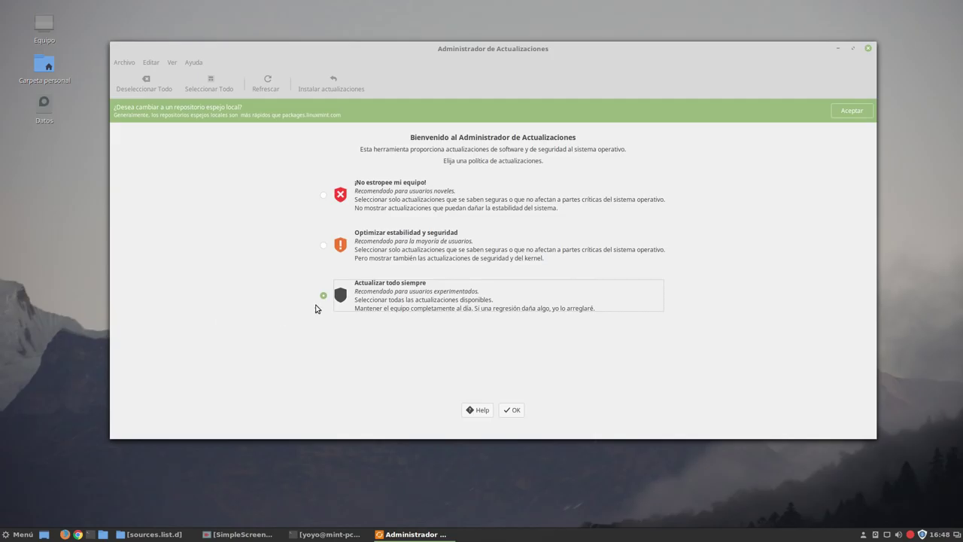
click(512, 410)
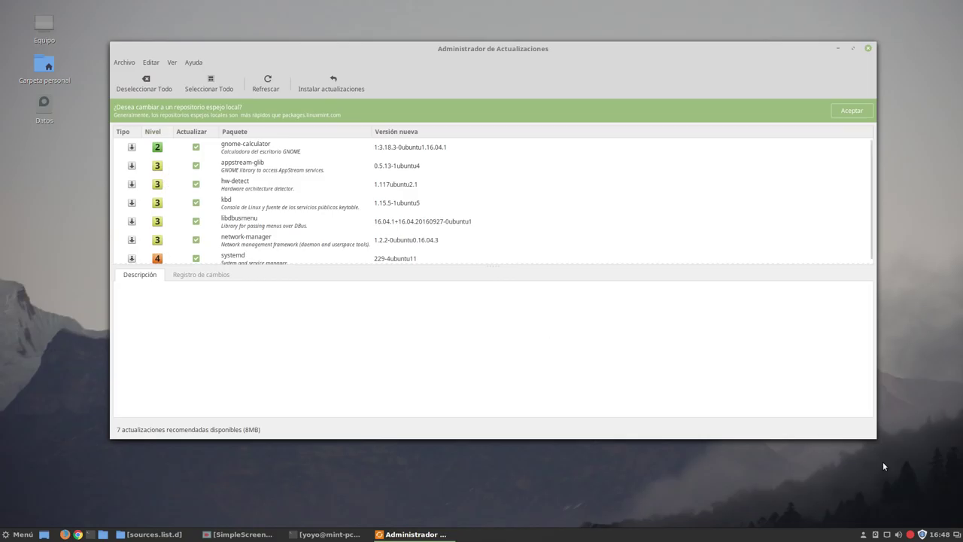
Enlarge the package list area so that every update fits, and refresh the available updates
drag(880, 447, 899, 489)
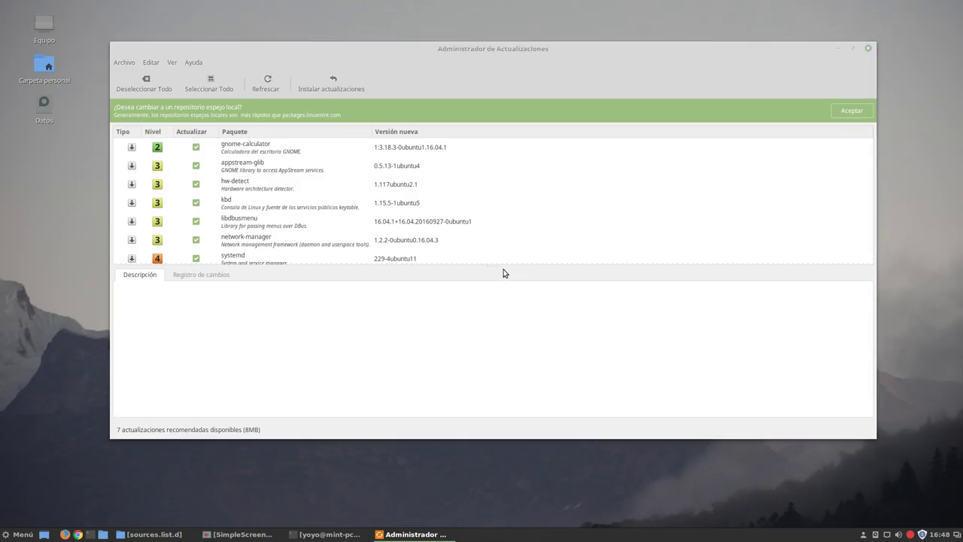
drag(502, 267, 505, 299)
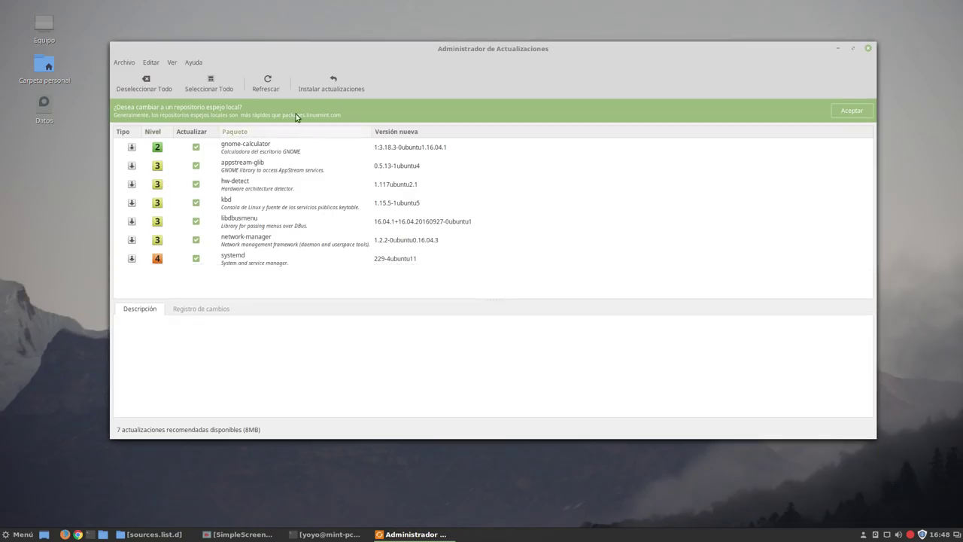
click(272, 85)
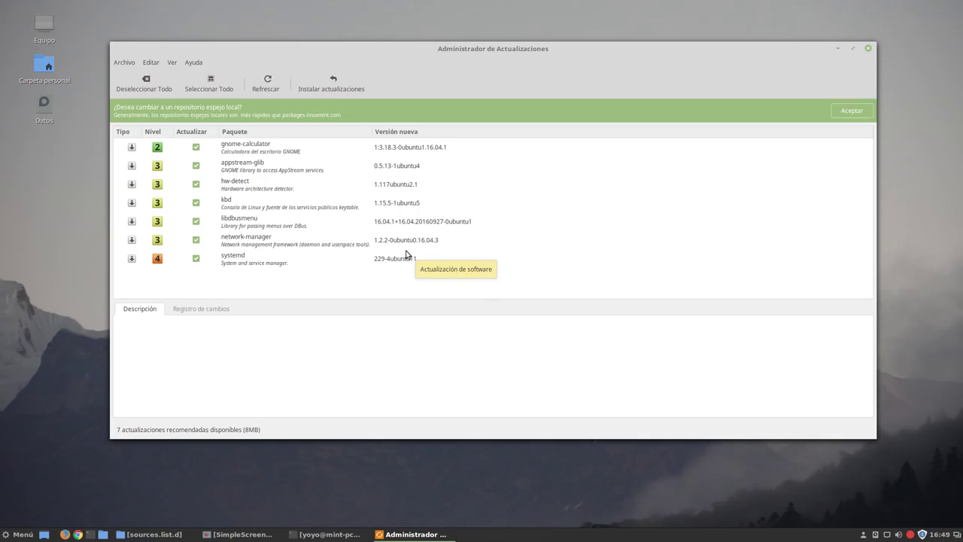
Open the Update Manager's preferences, minimise the main window, and enlarge the preferences window on the desktop
click(151, 63)
click(154, 80)
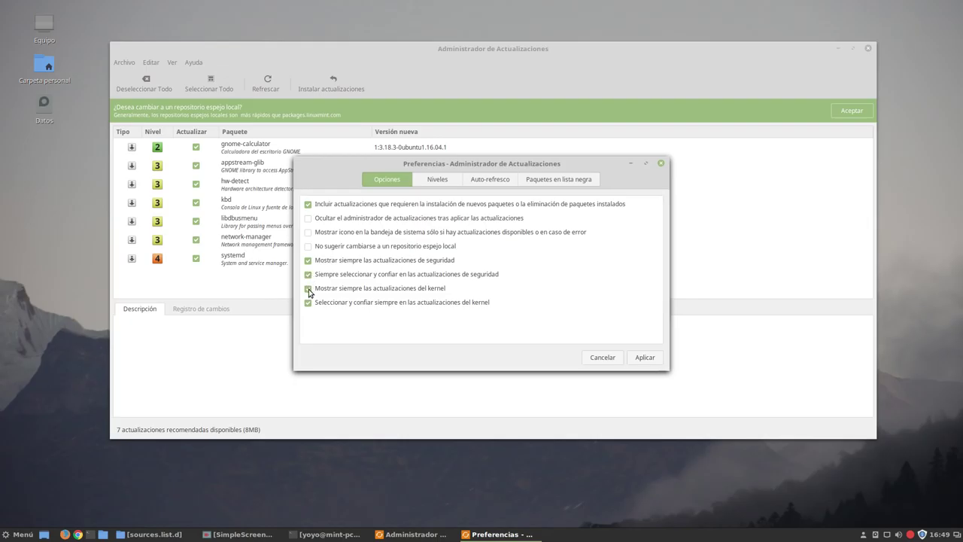
click(839, 49)
drag(463, 163, 389, 76)
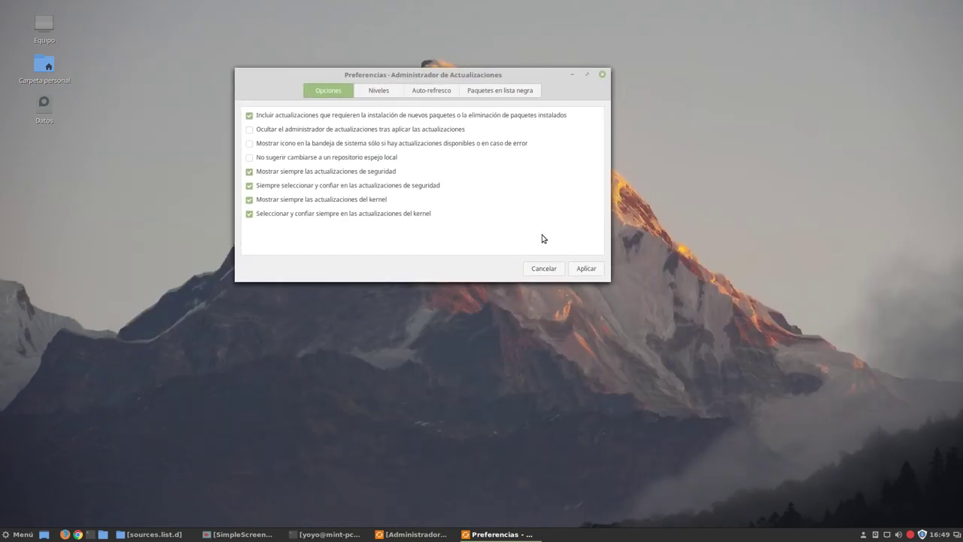
drag(609, 279, 937, 418)
drag(742, 78, 683, 86)
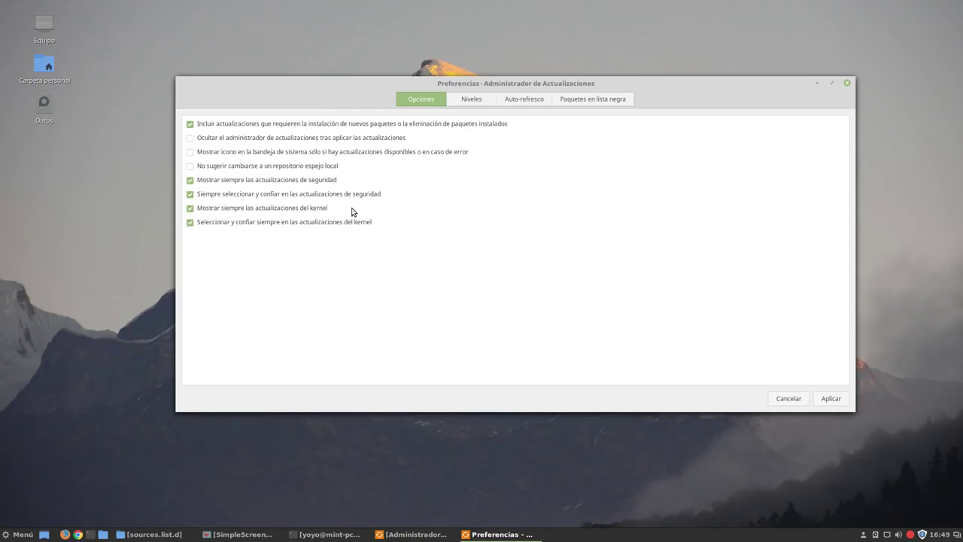
Review the update levels in the preferences, return to the general options, and apply the preferences
click(475, 104)
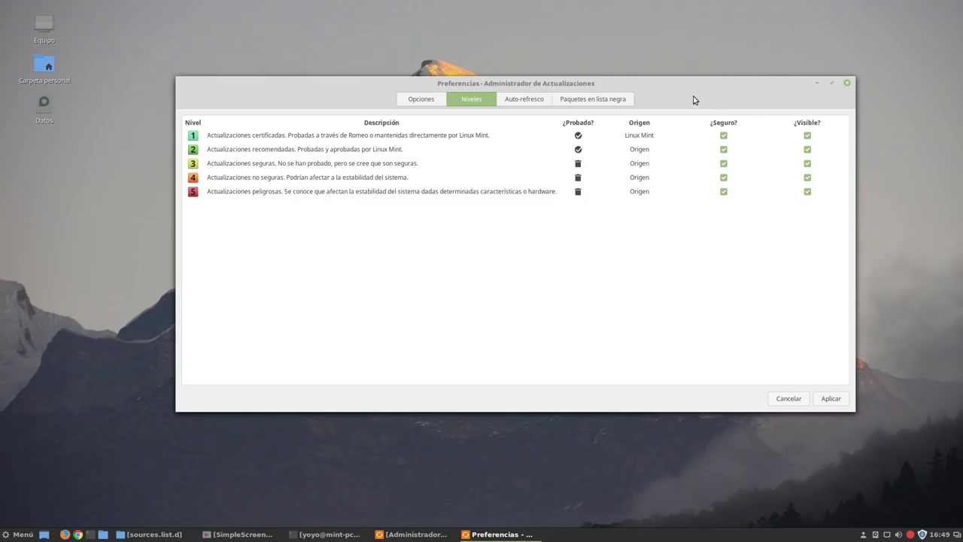
drag(687, 87, 650, 68)
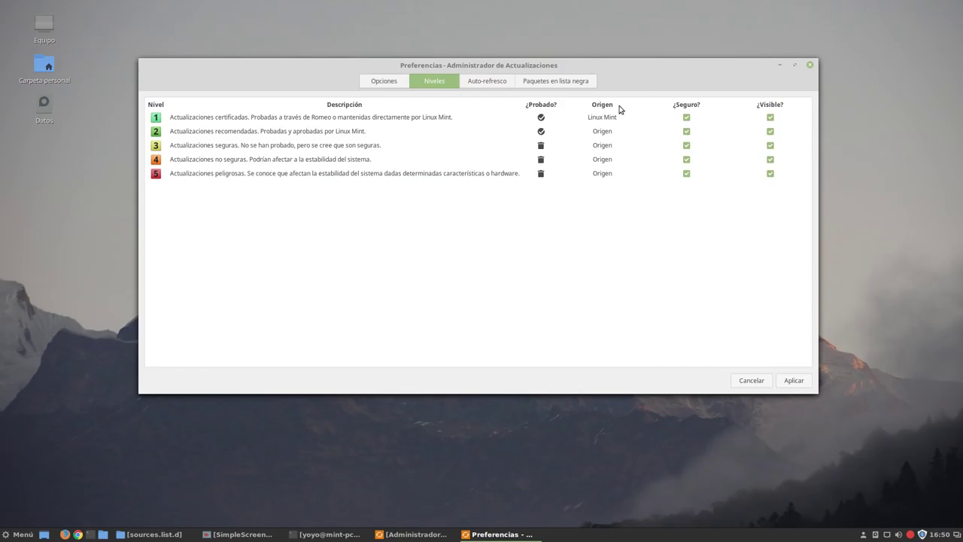
click(387, 81)
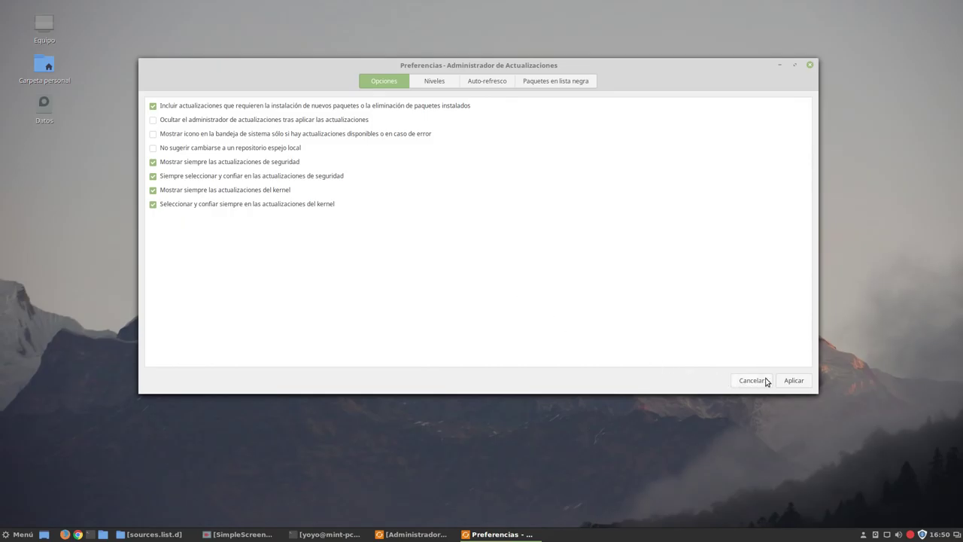
click(792, 382)
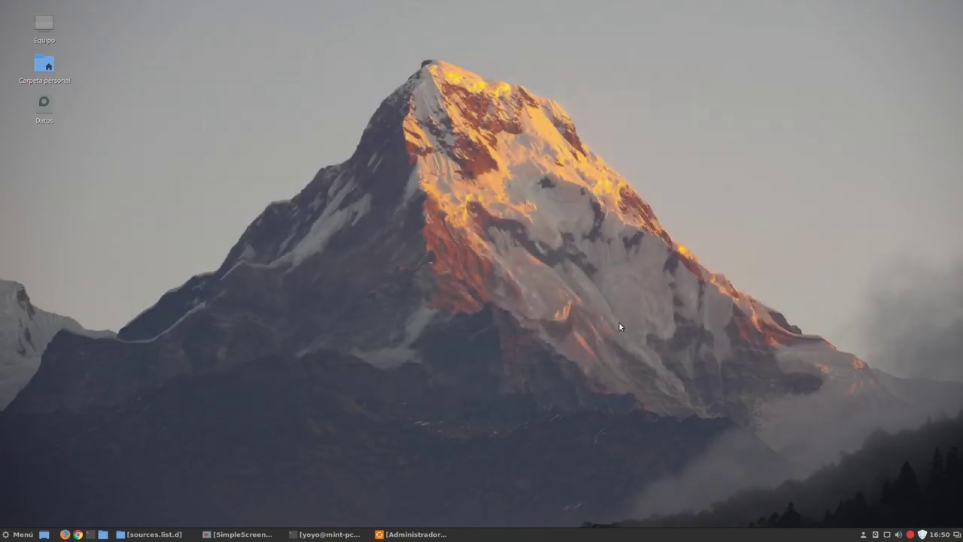
Reopen the Update Manager's update policy, compare it with "Optimizar estabilidad y seguridad", and confirm "Actualizar todo siempre"
click(410, 534)
click(151, 63)
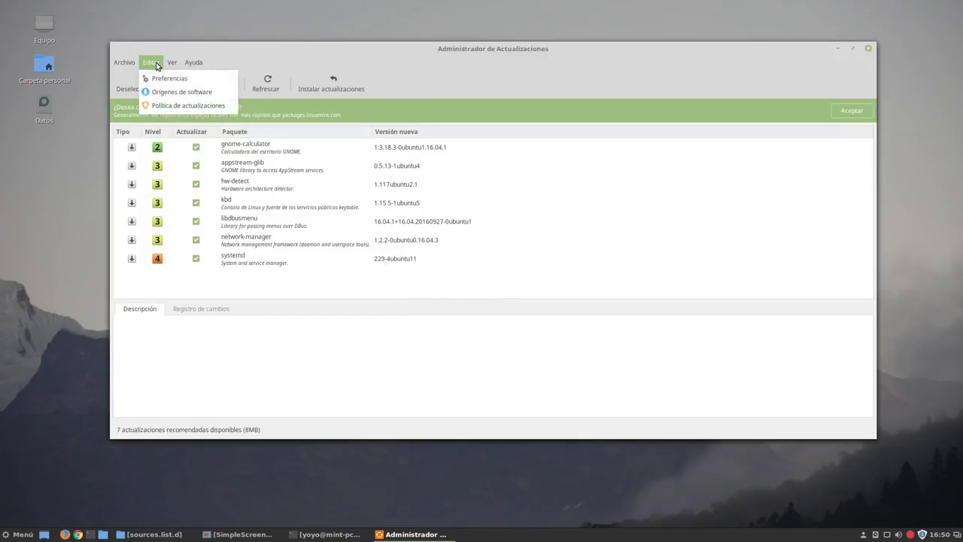
click(162, 105)
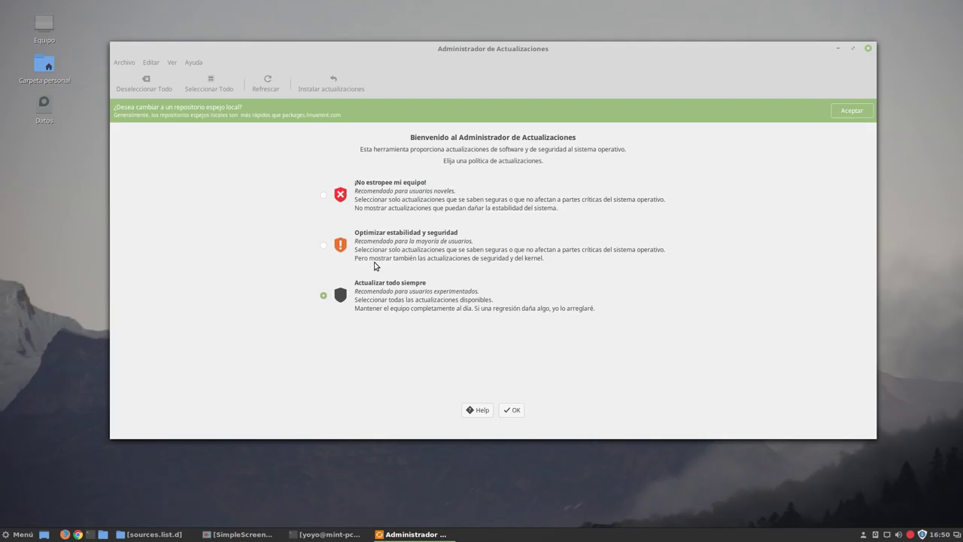
click(325, 246)
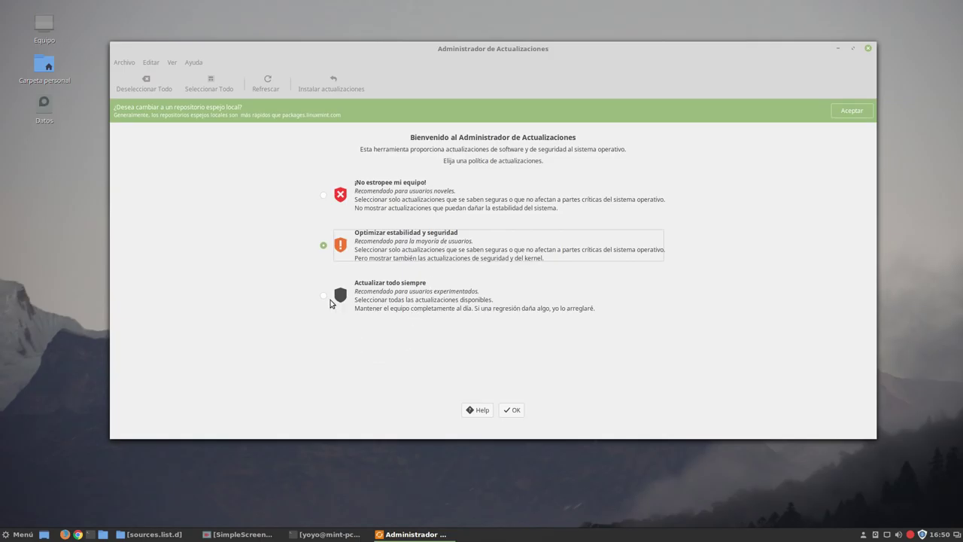
click(325, 295)
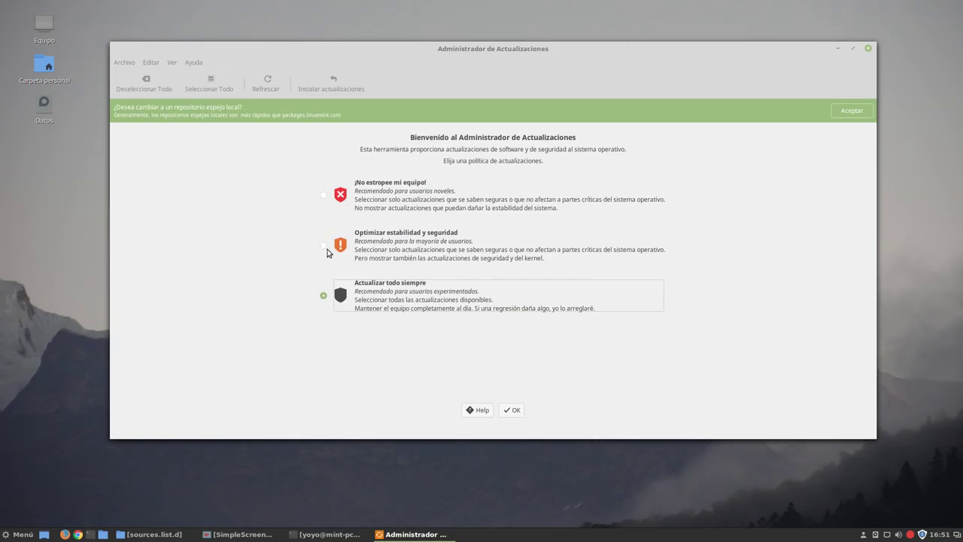
click(326, 247)
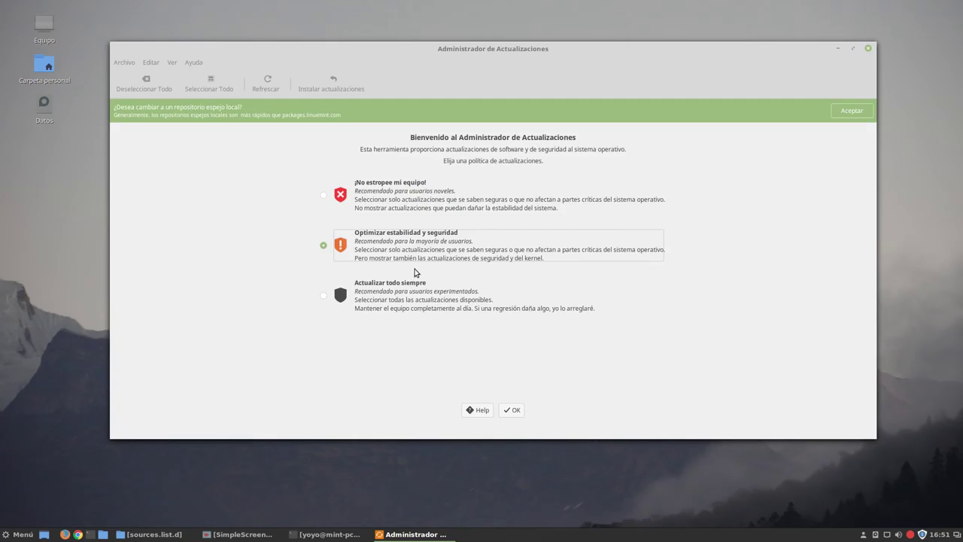
click(325, 296)
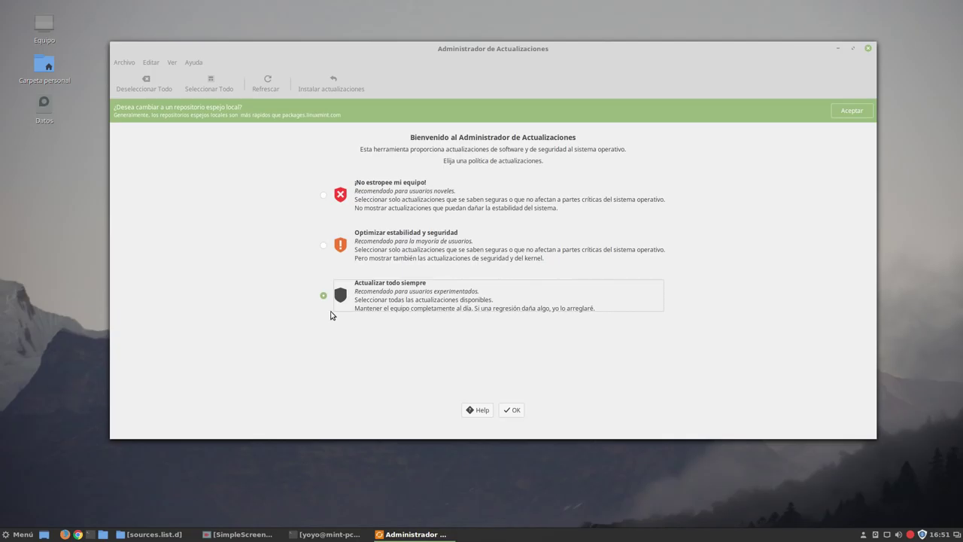
click(514, 411)
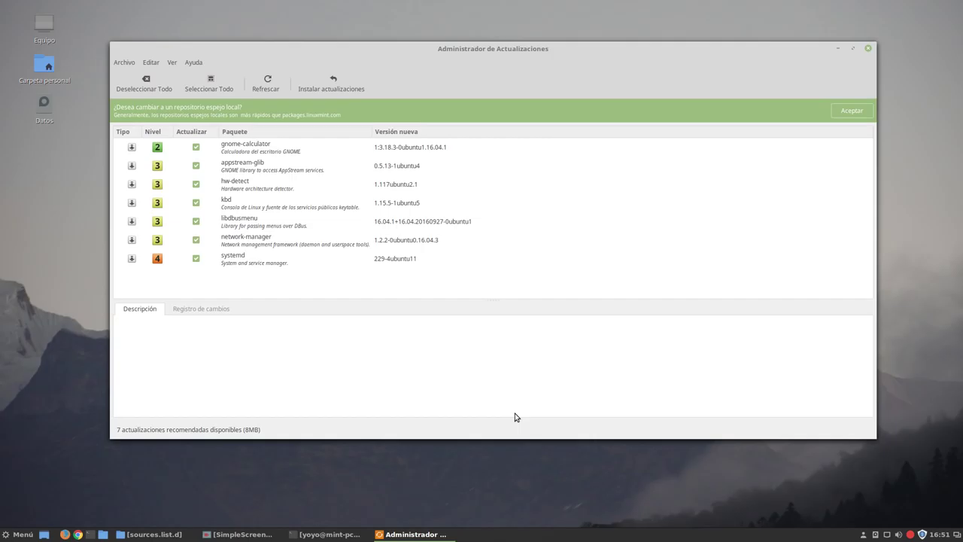
Shrink the Update Manager window and install all selected updates, authenticating with the account password
drag(447, 49, 357, 23)
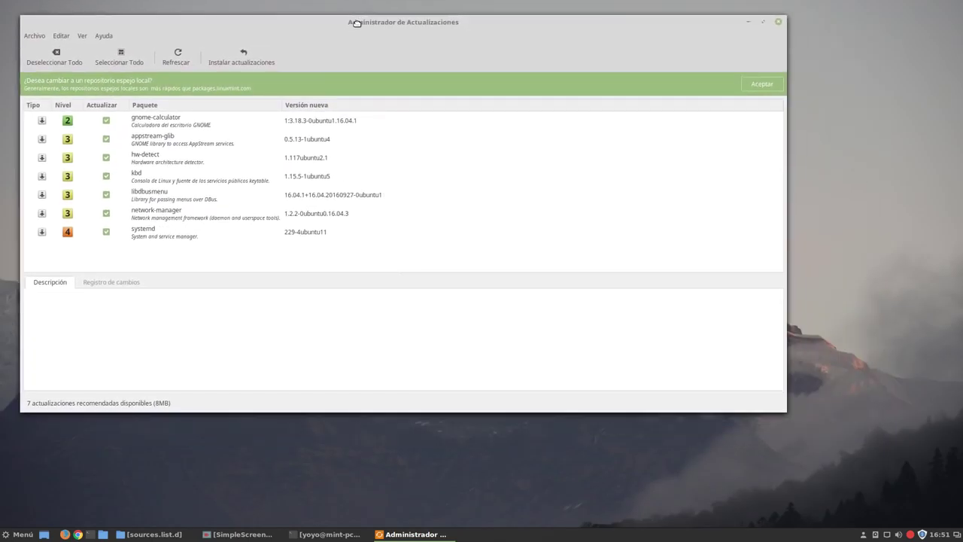
drag(786, 412, 569, 338)
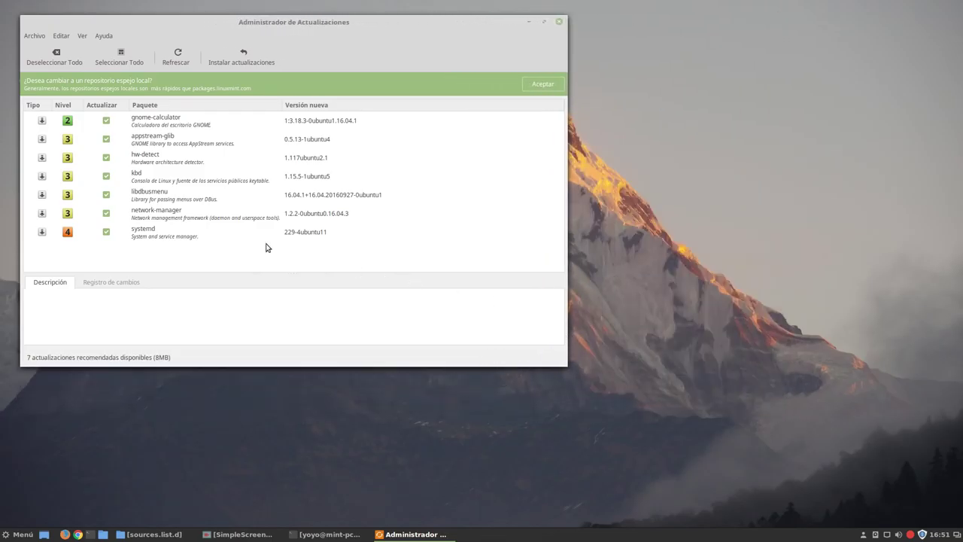
click(242, 59)
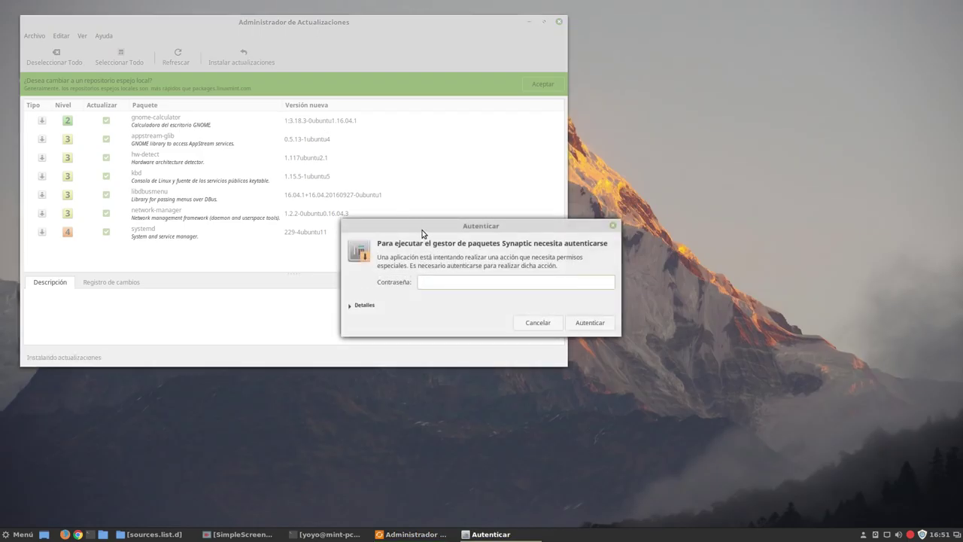
drag(424, 228, 273, 186)
text(*****)
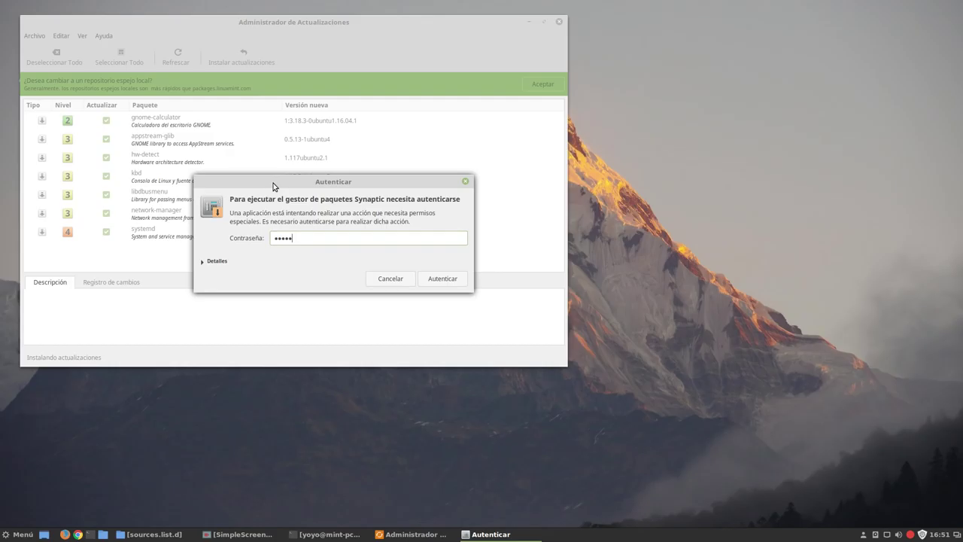
text(***)
key(Return)
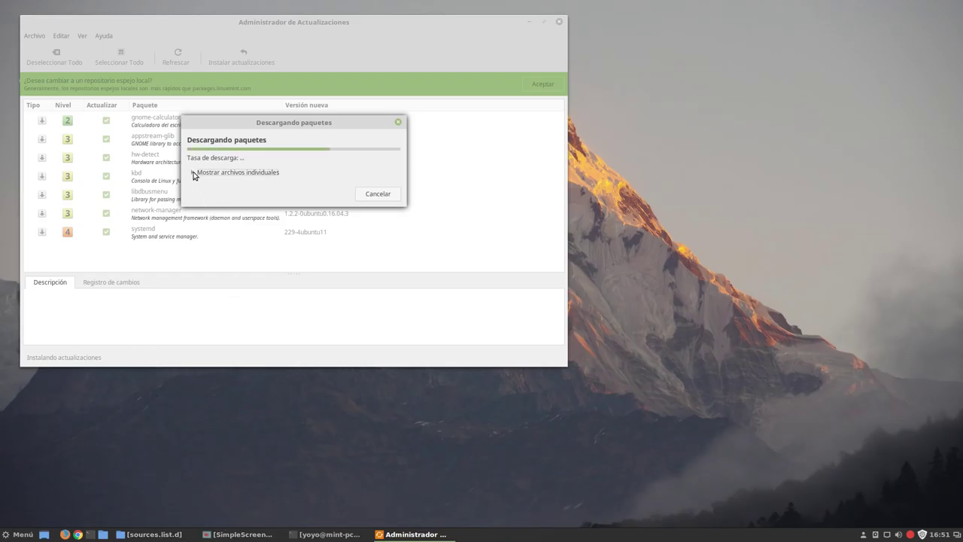
Expand the individual file downloads and the installation details, and close the completed update dialog
click(194, 173)
drag(404, 309, 688, 410)
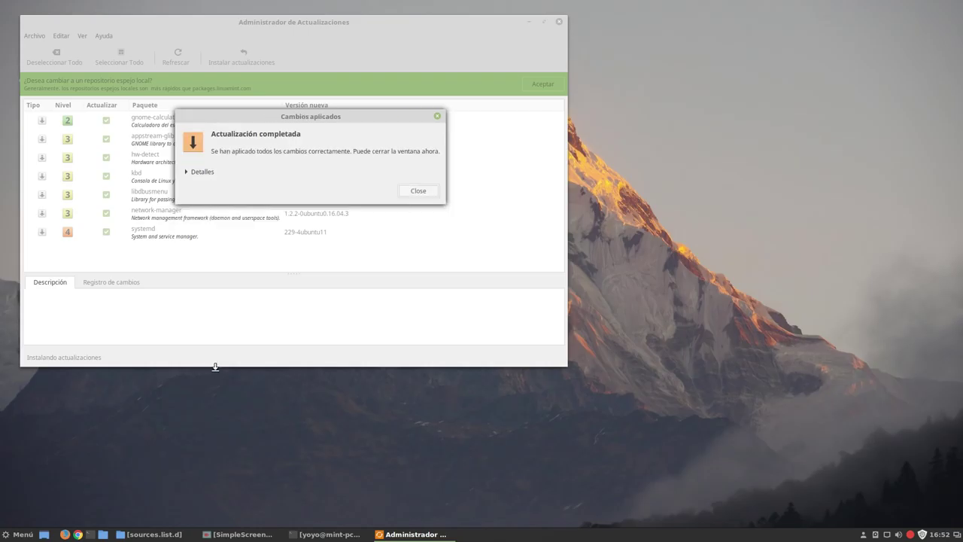
click(189, 172)
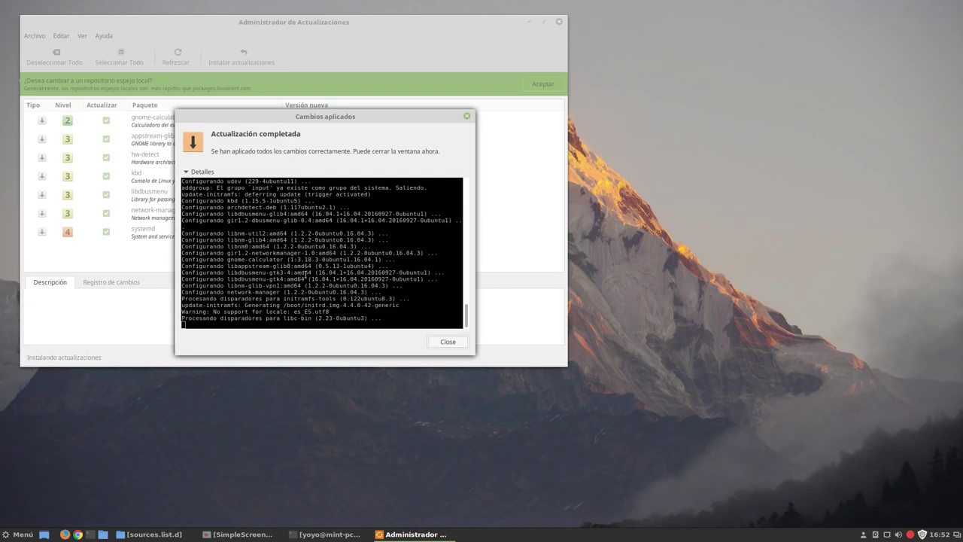
click(440, 342)
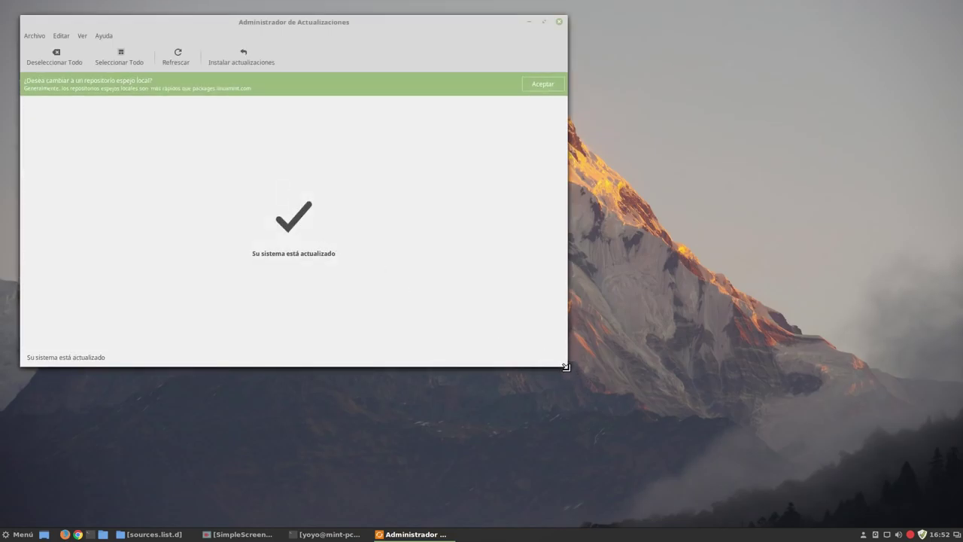
Enlarge the Update Manager window and refresh the list of available updates
drag(566, 368, 767, 428)
click(179, 56)
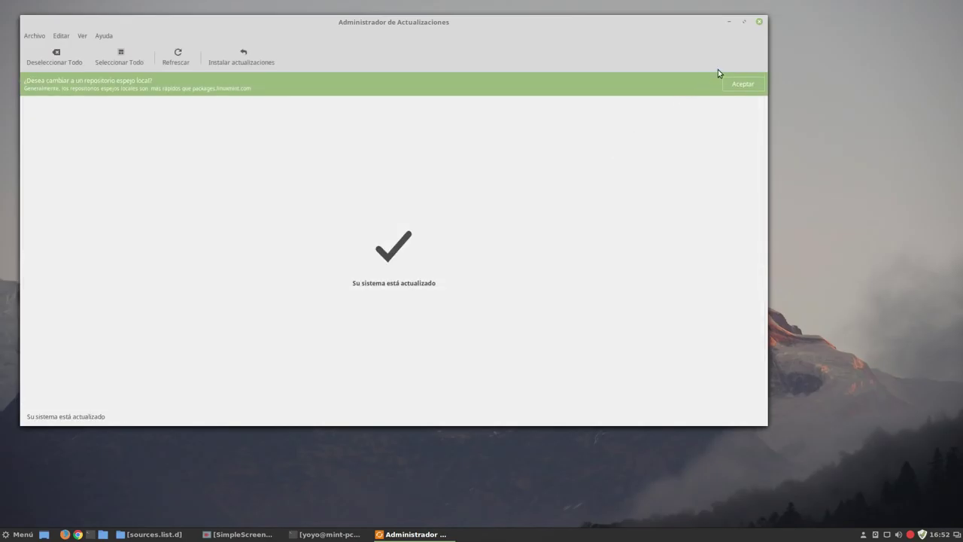
Check the recording time in SimpleScreenRecorder and the screenfetch output in the terminal, and minimise both windows
click(226, 535)
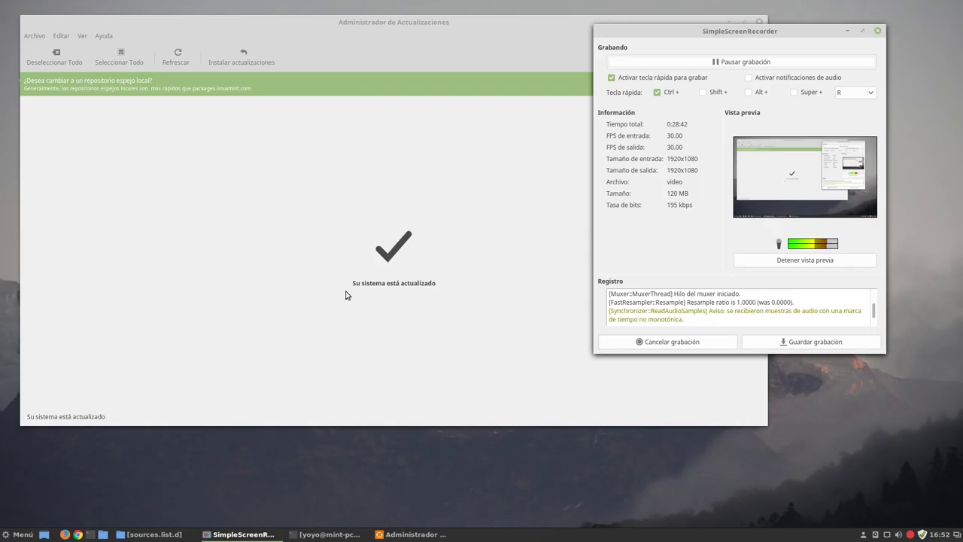
click(326, 534)
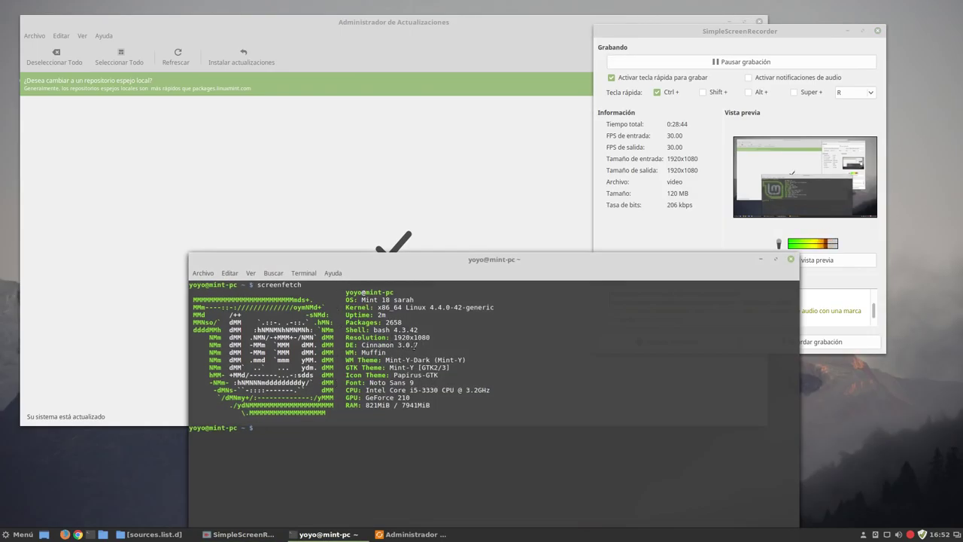
click(762, 259)
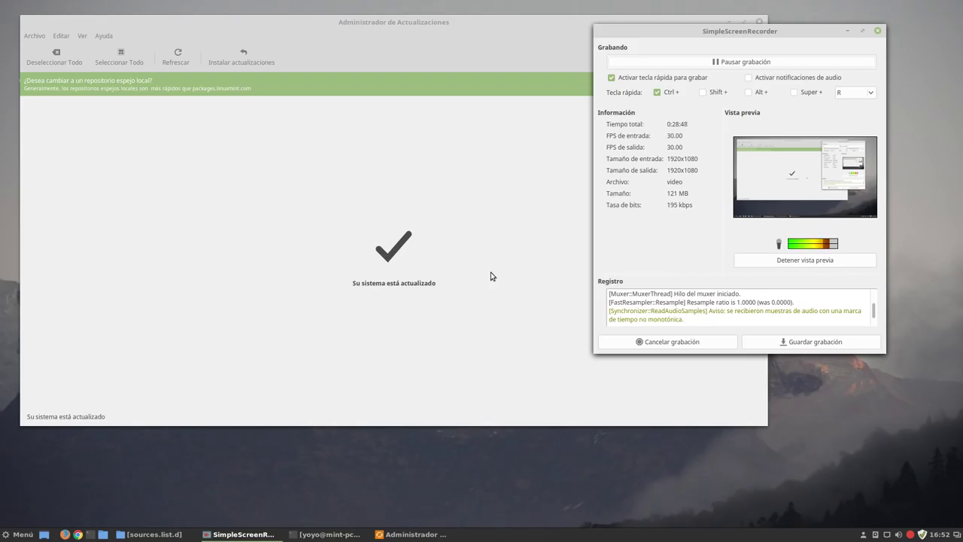
click(847, 30)
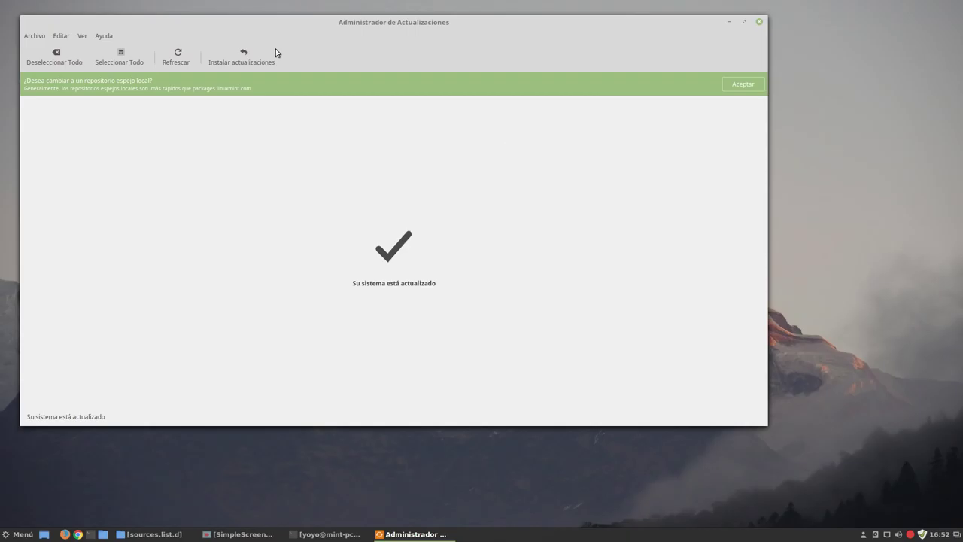
Move the Update Manager nearer the middle of the desktop, minimise it, and switch to SimpleScreenRecorder
drag(348, 47, 427, 69)
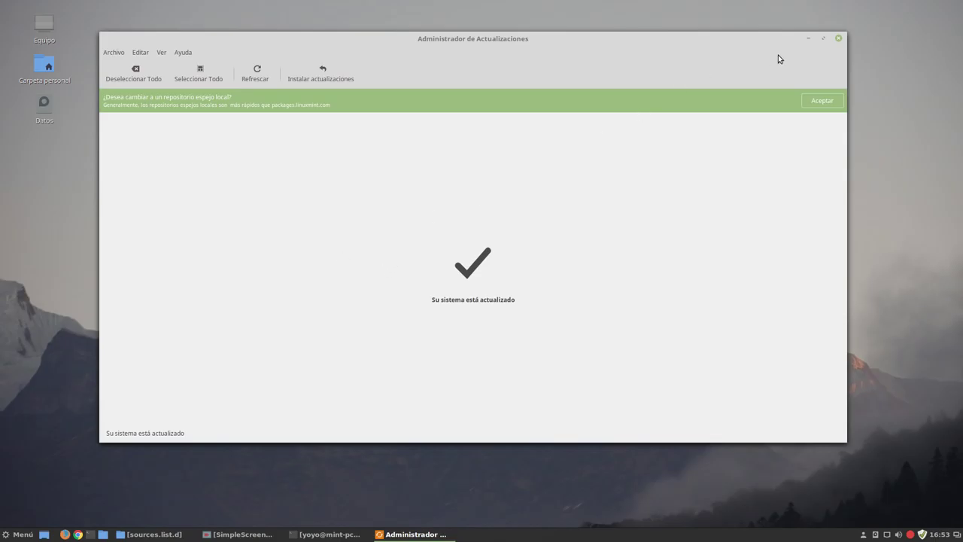
click(806, 40)
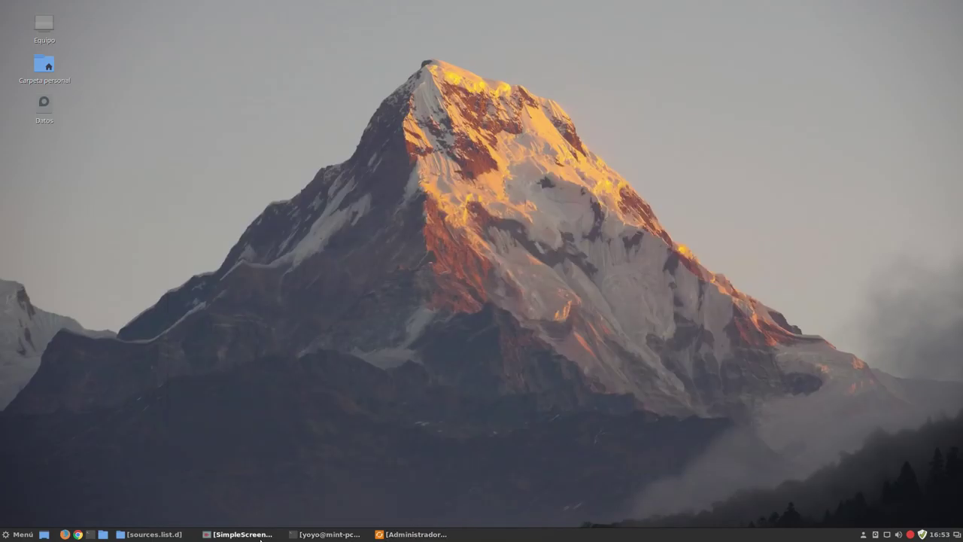
click(226, 535)
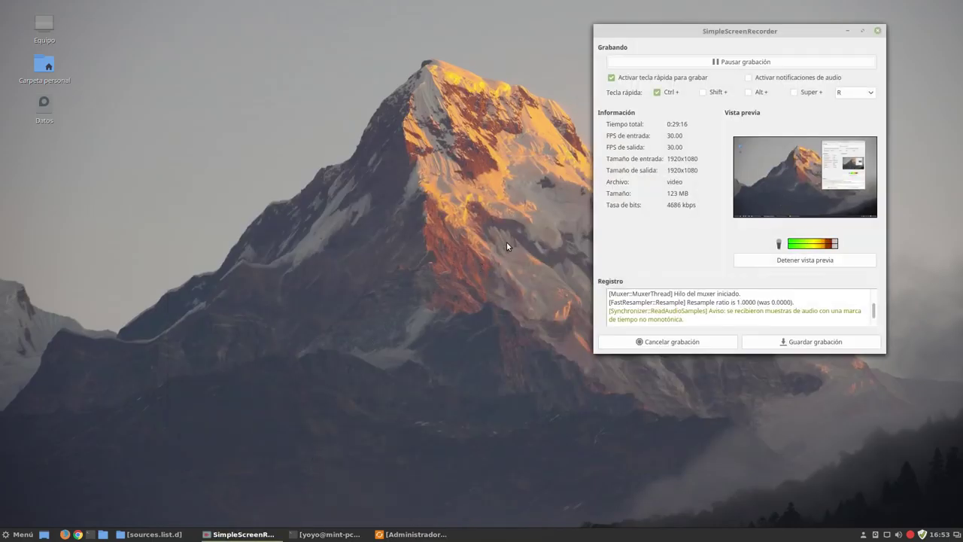